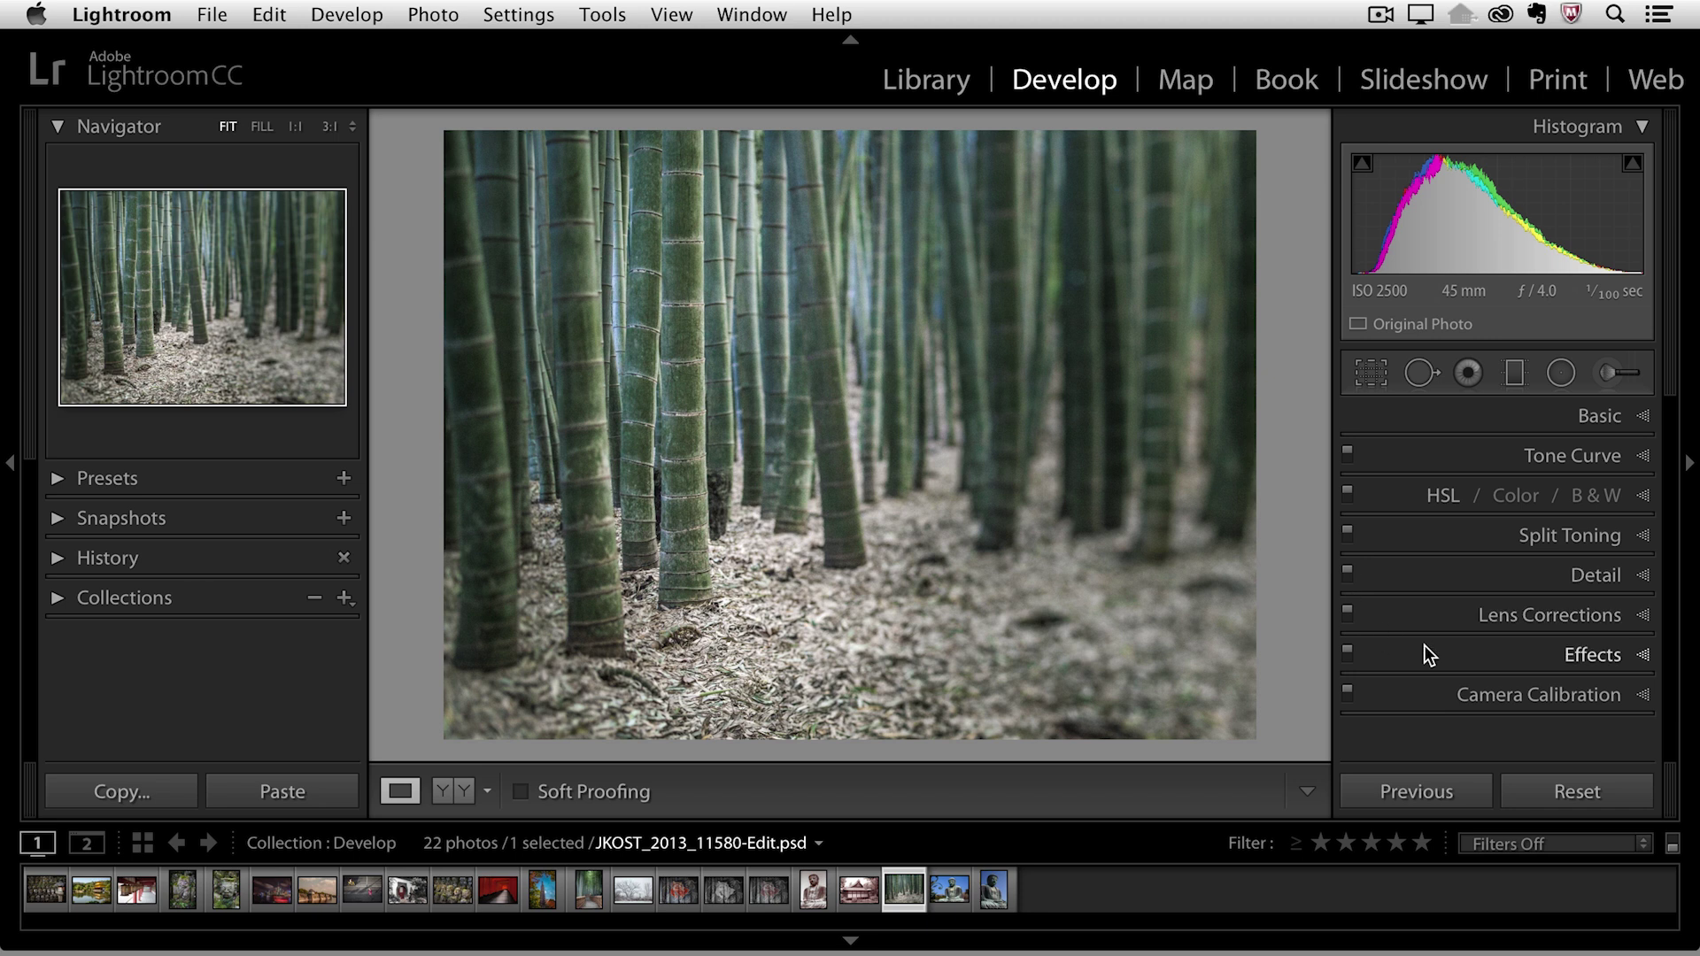
- Expand the Effects panel and view the Post-Crop Vignetting styles, currently Highlight Priority
left_click(1447, 654)
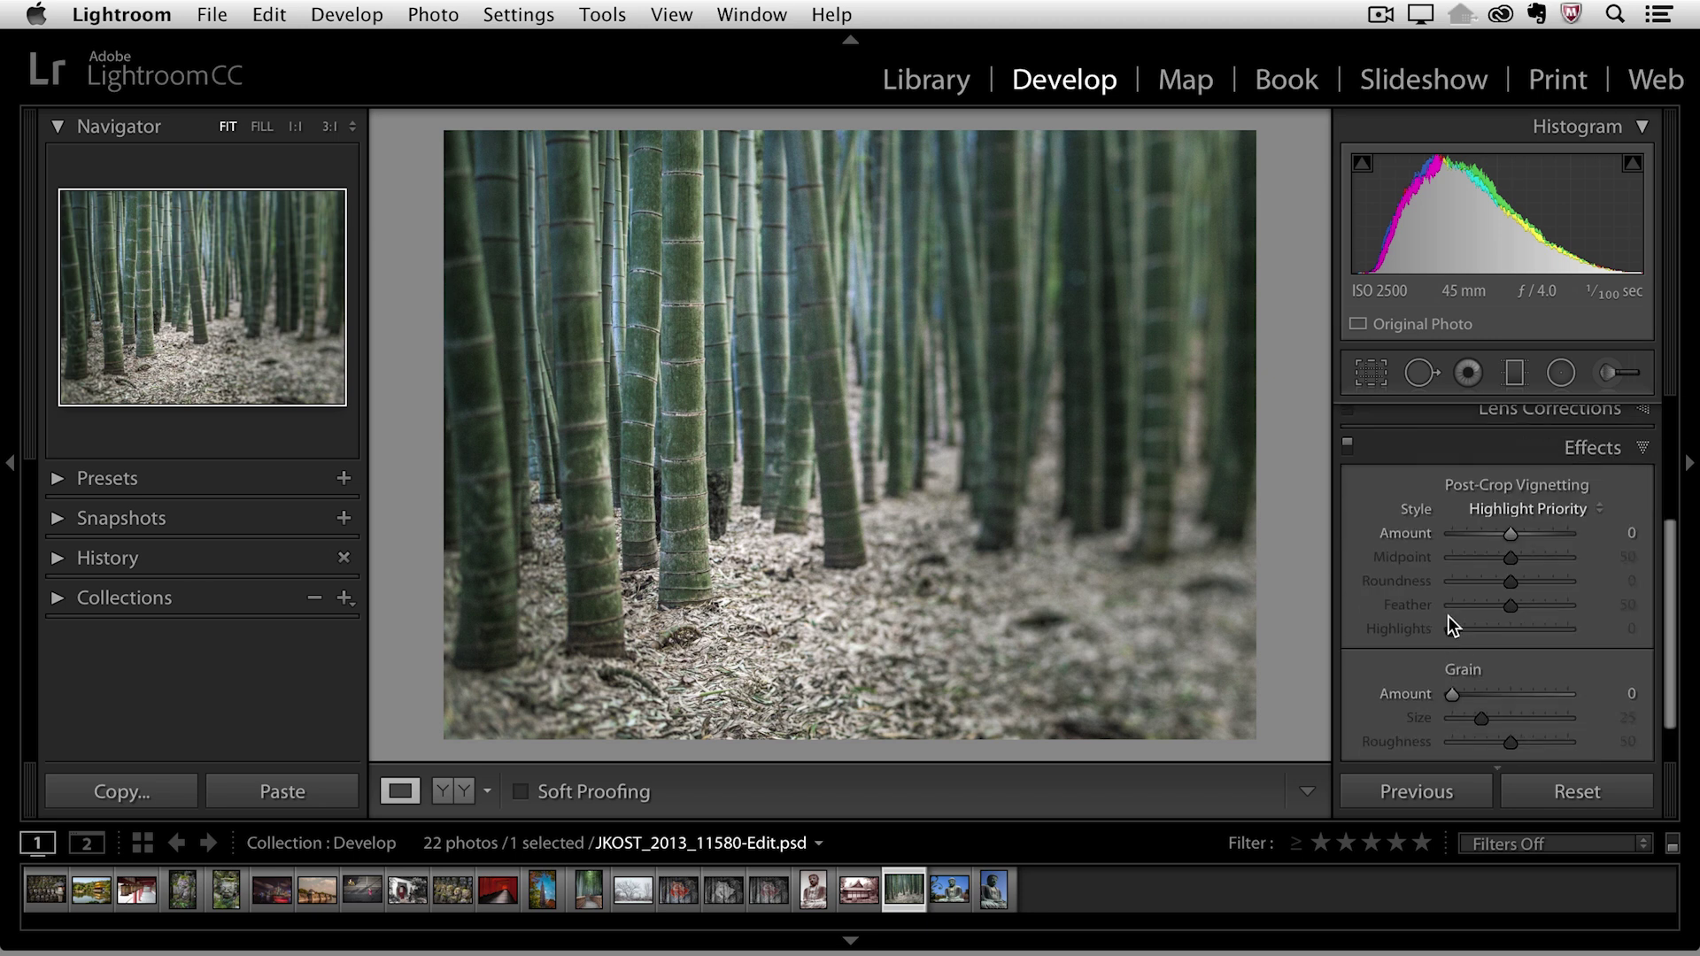
scroll(1447, 616, "down", 1)
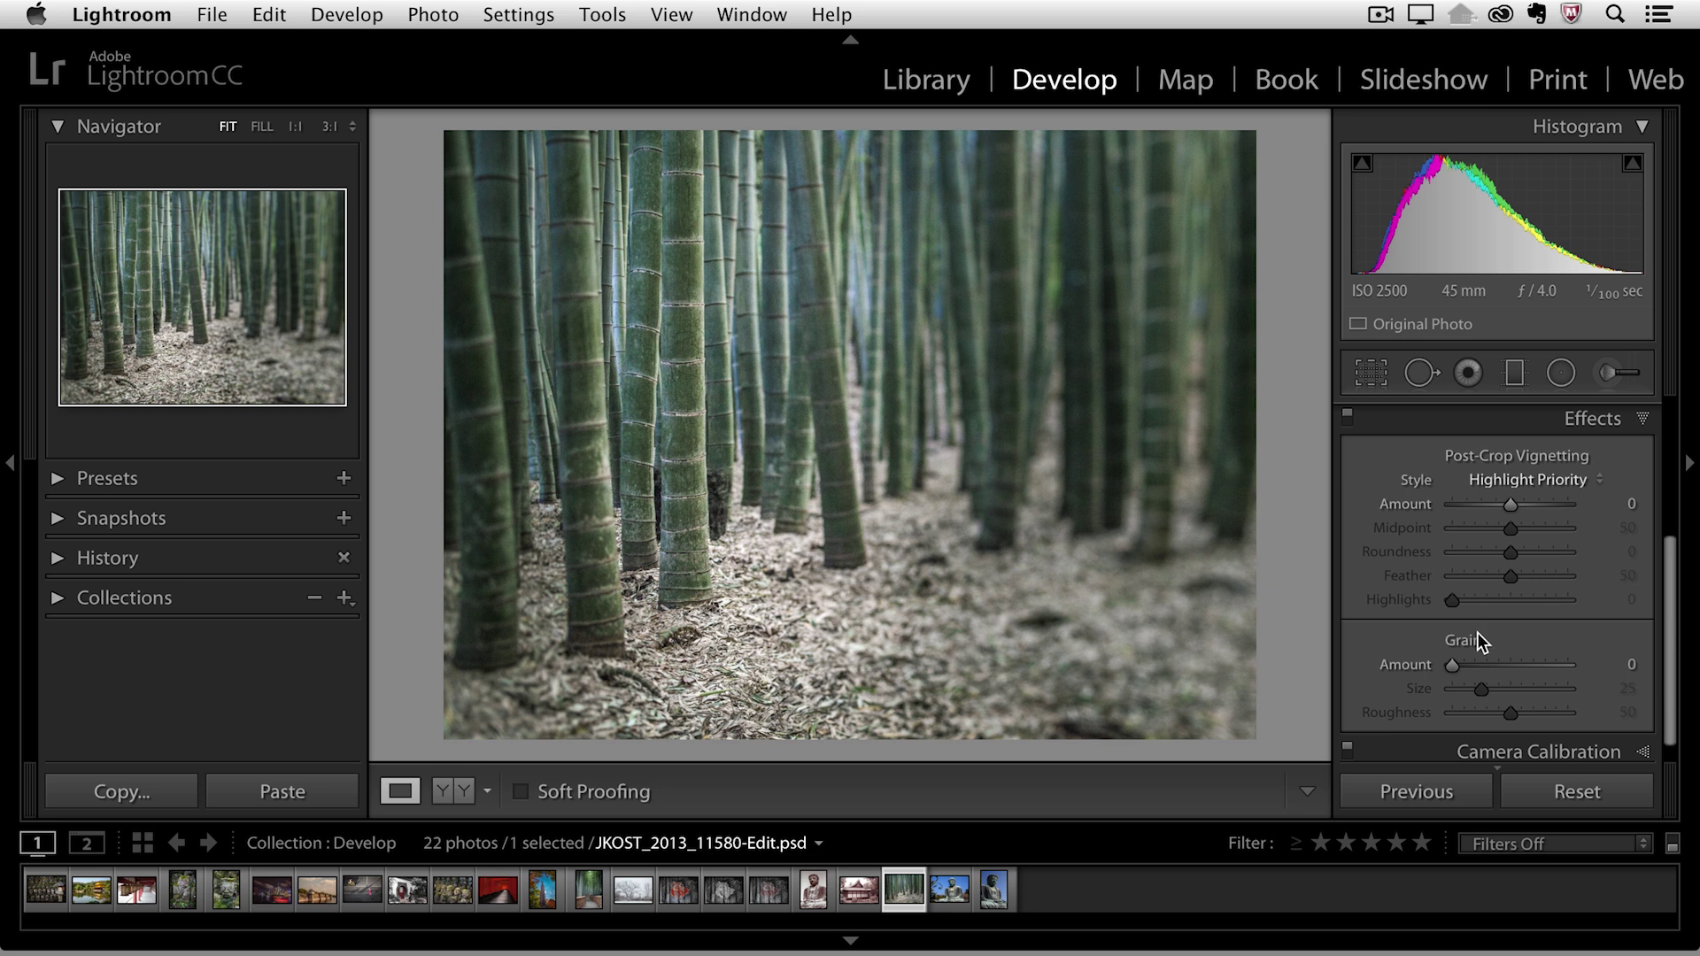
left_click(1530, 481)
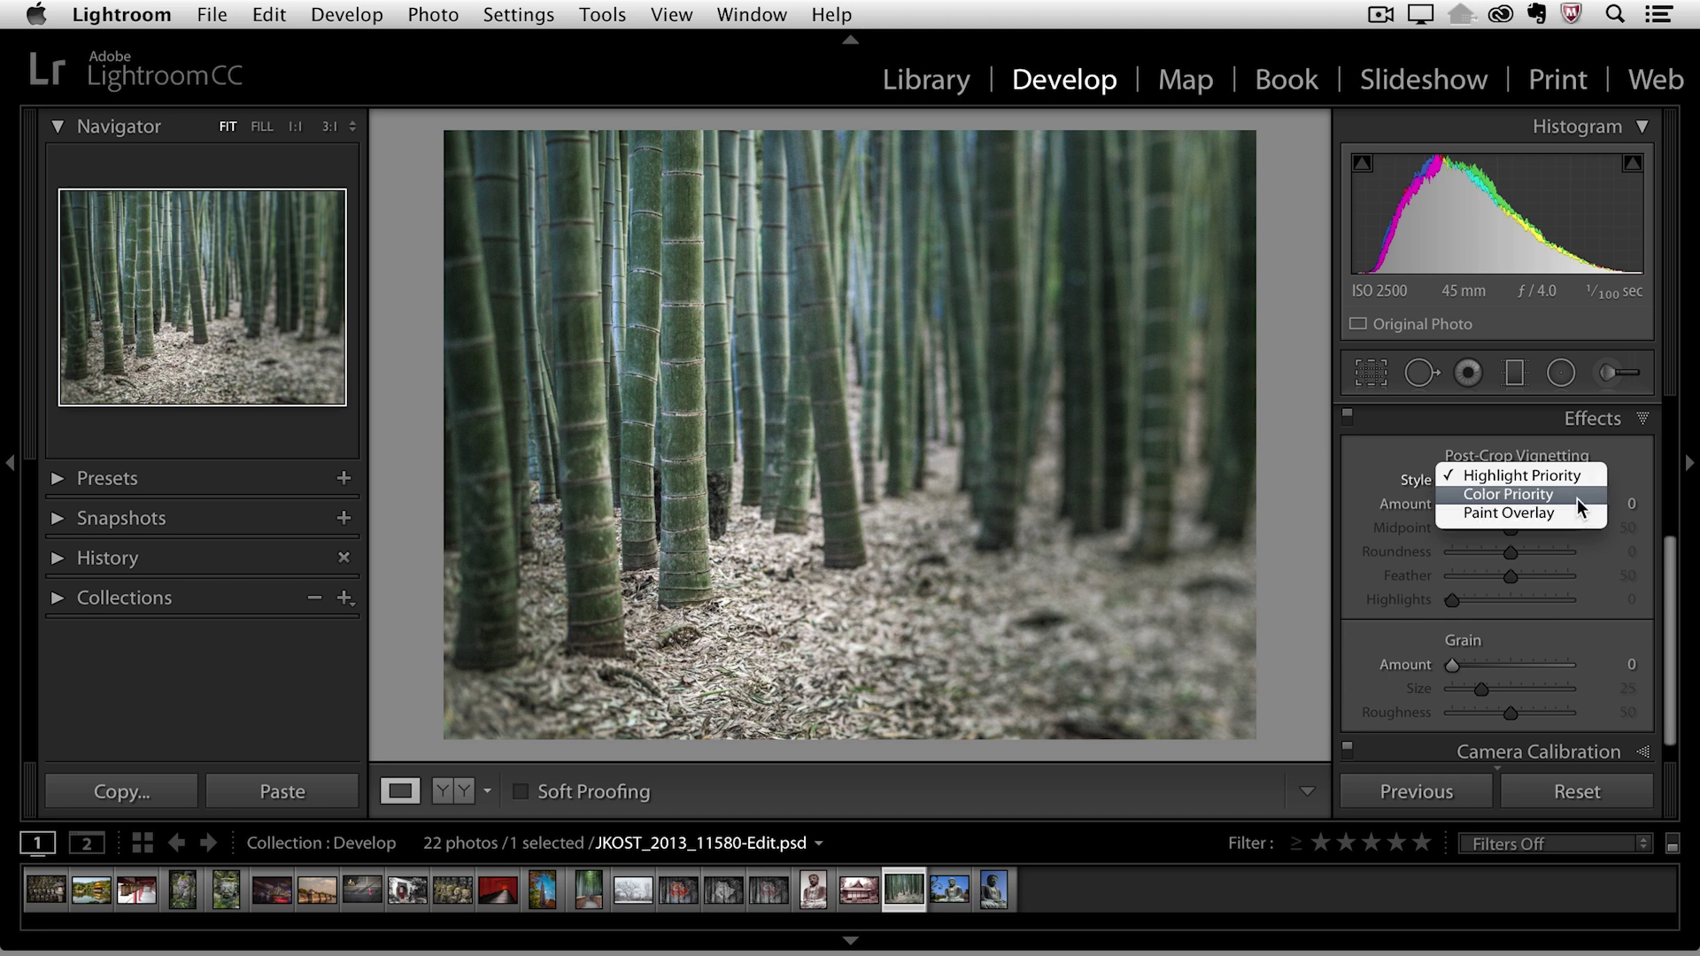
- Apply a Color Priority vignette with amount -25, midpoint 24, roundness -76 and feather 87
left_click(1575, 493)
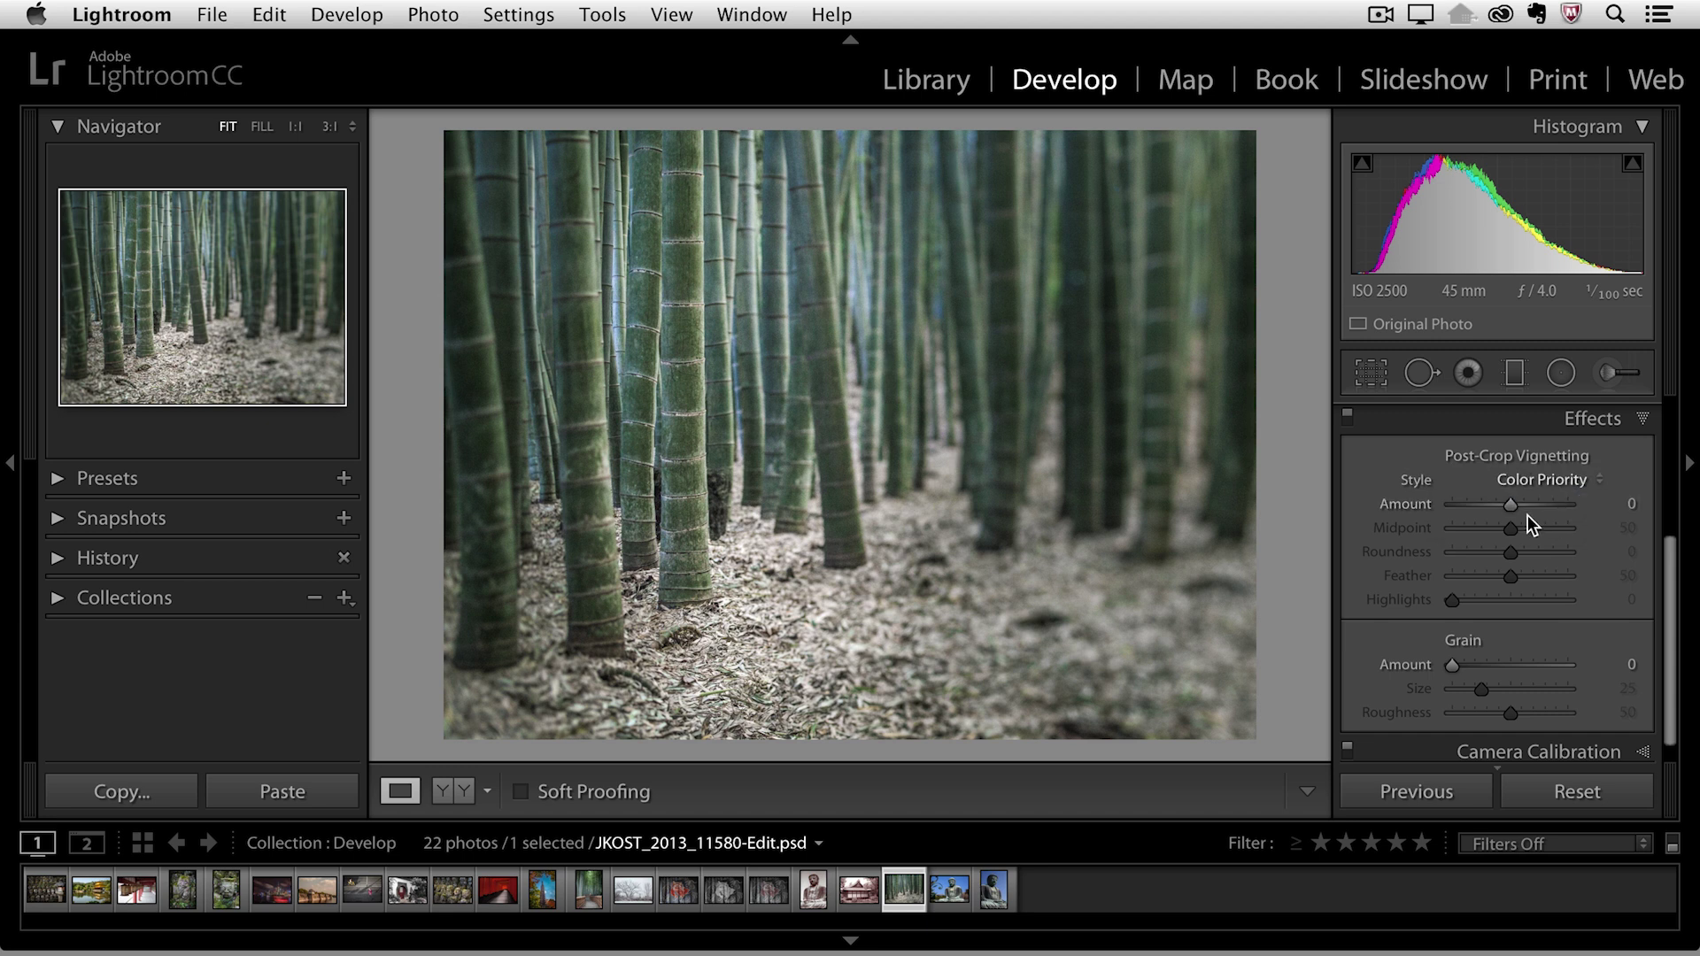
mouse_move(1510, 502)
left_mouse_down()
mouse_move(1452, 502)
mouse_move(1580, 501)
mouse_move(1484, 505)
left_mouse_up()
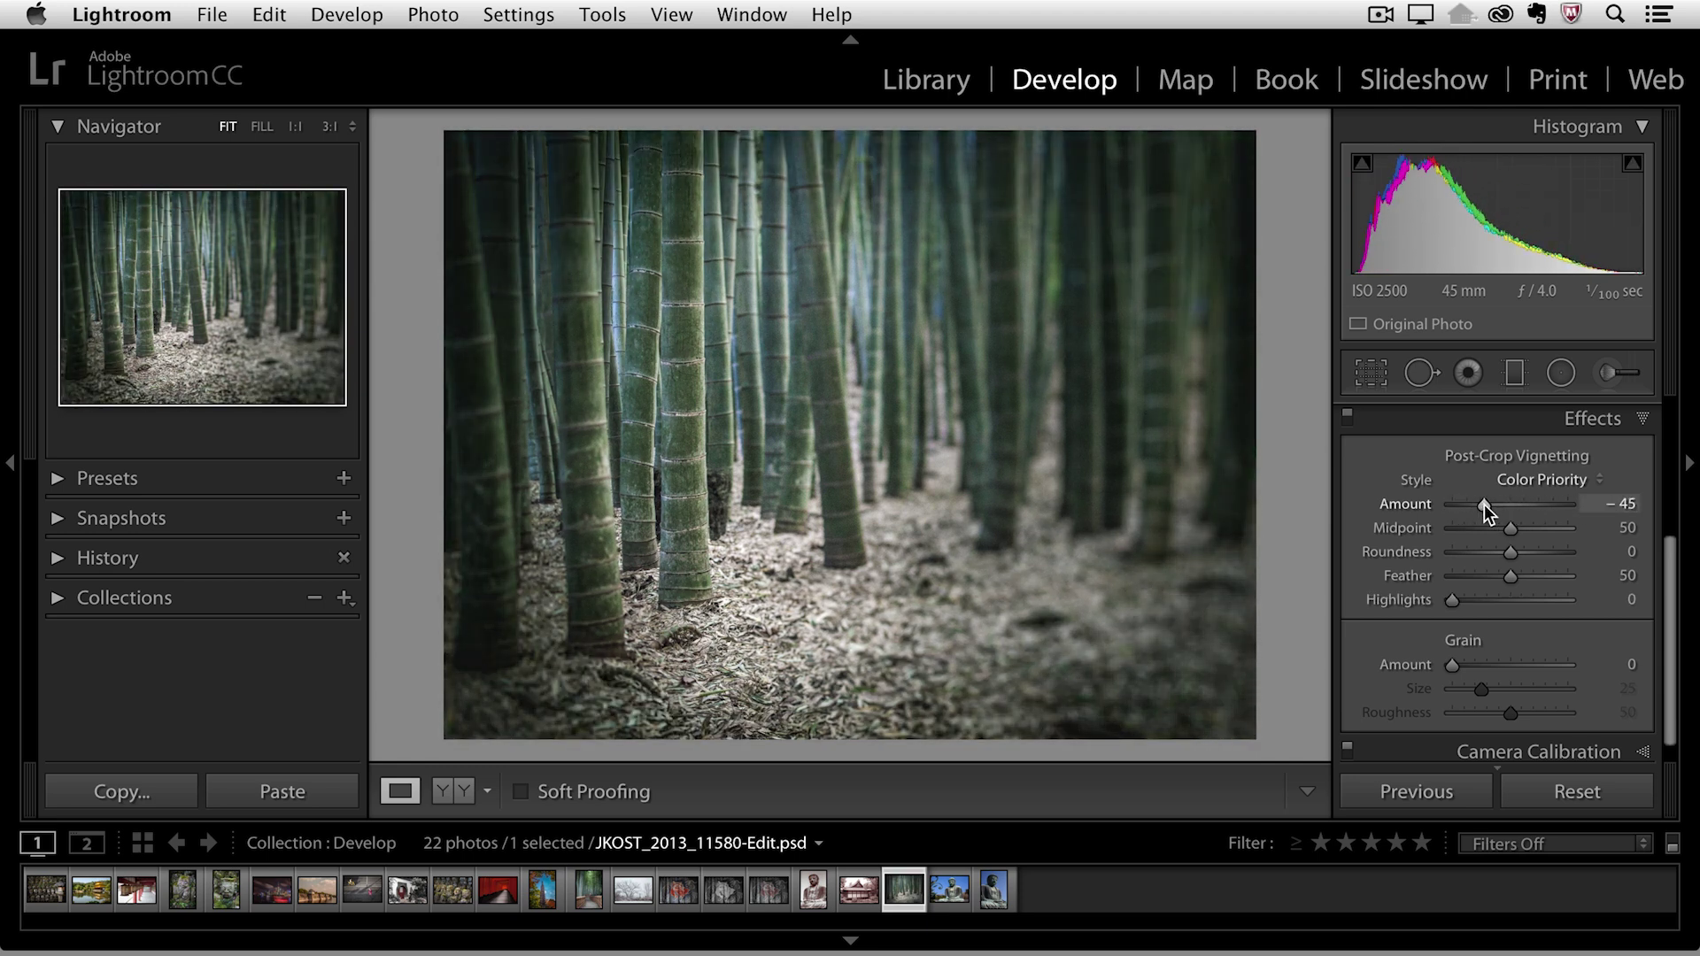
left_click_drag(1483, 503, 1449, 504)
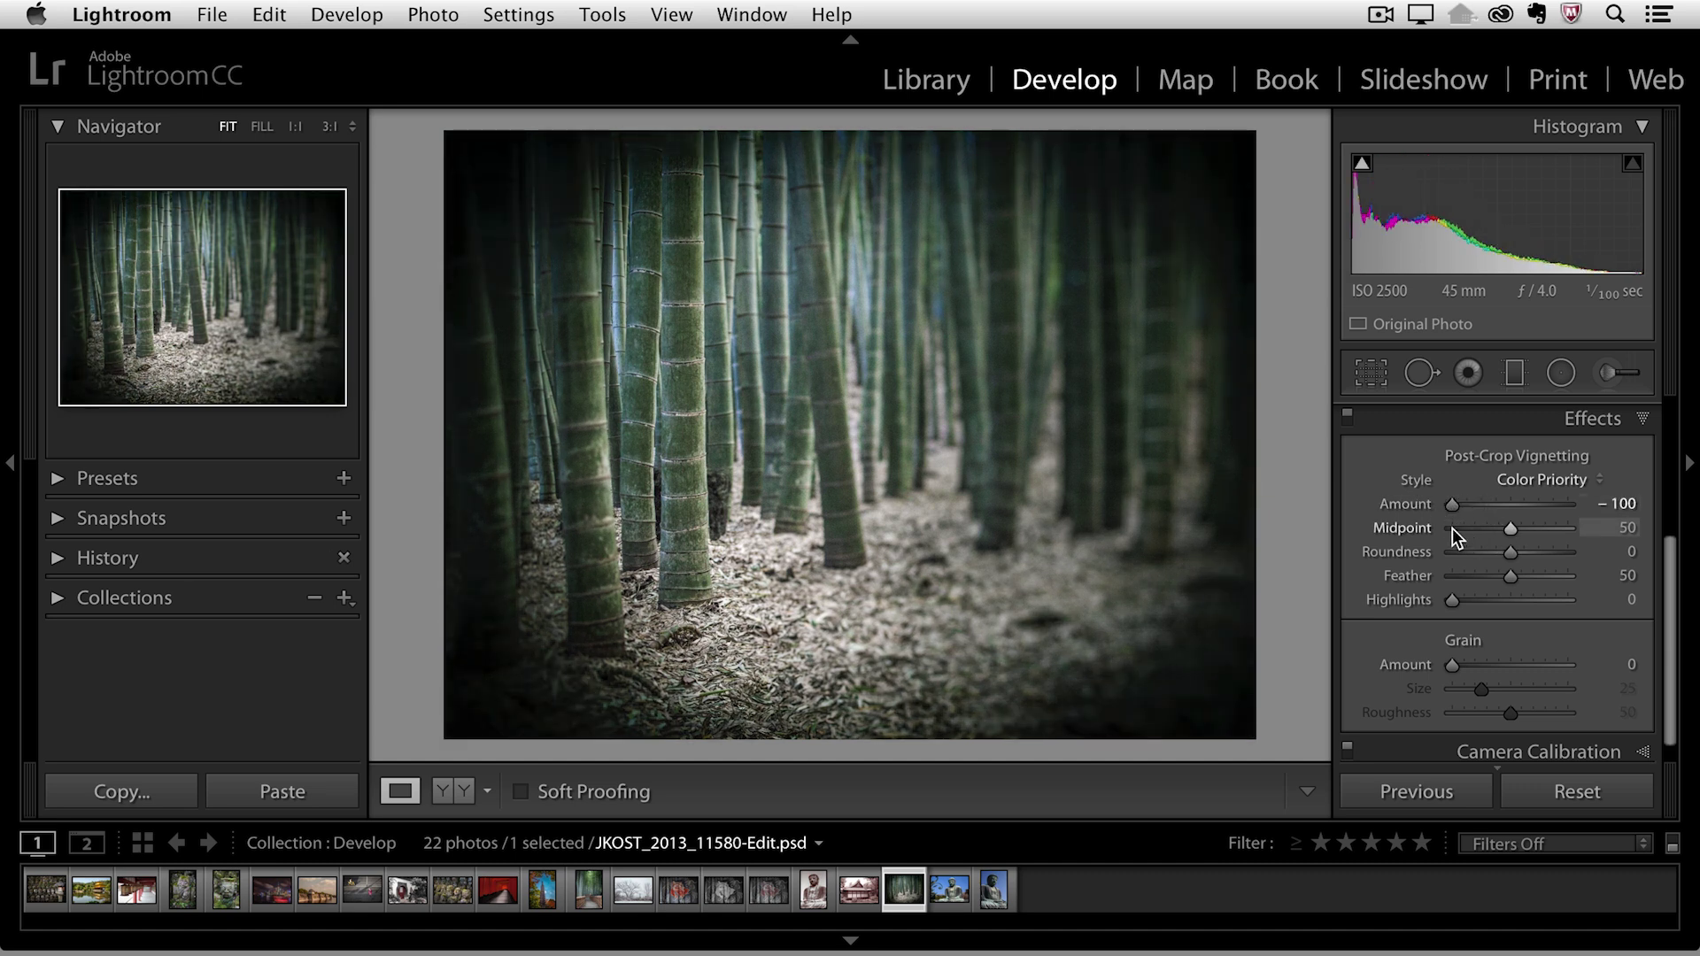
left_click_drag(1509, 528, 1445, 583)
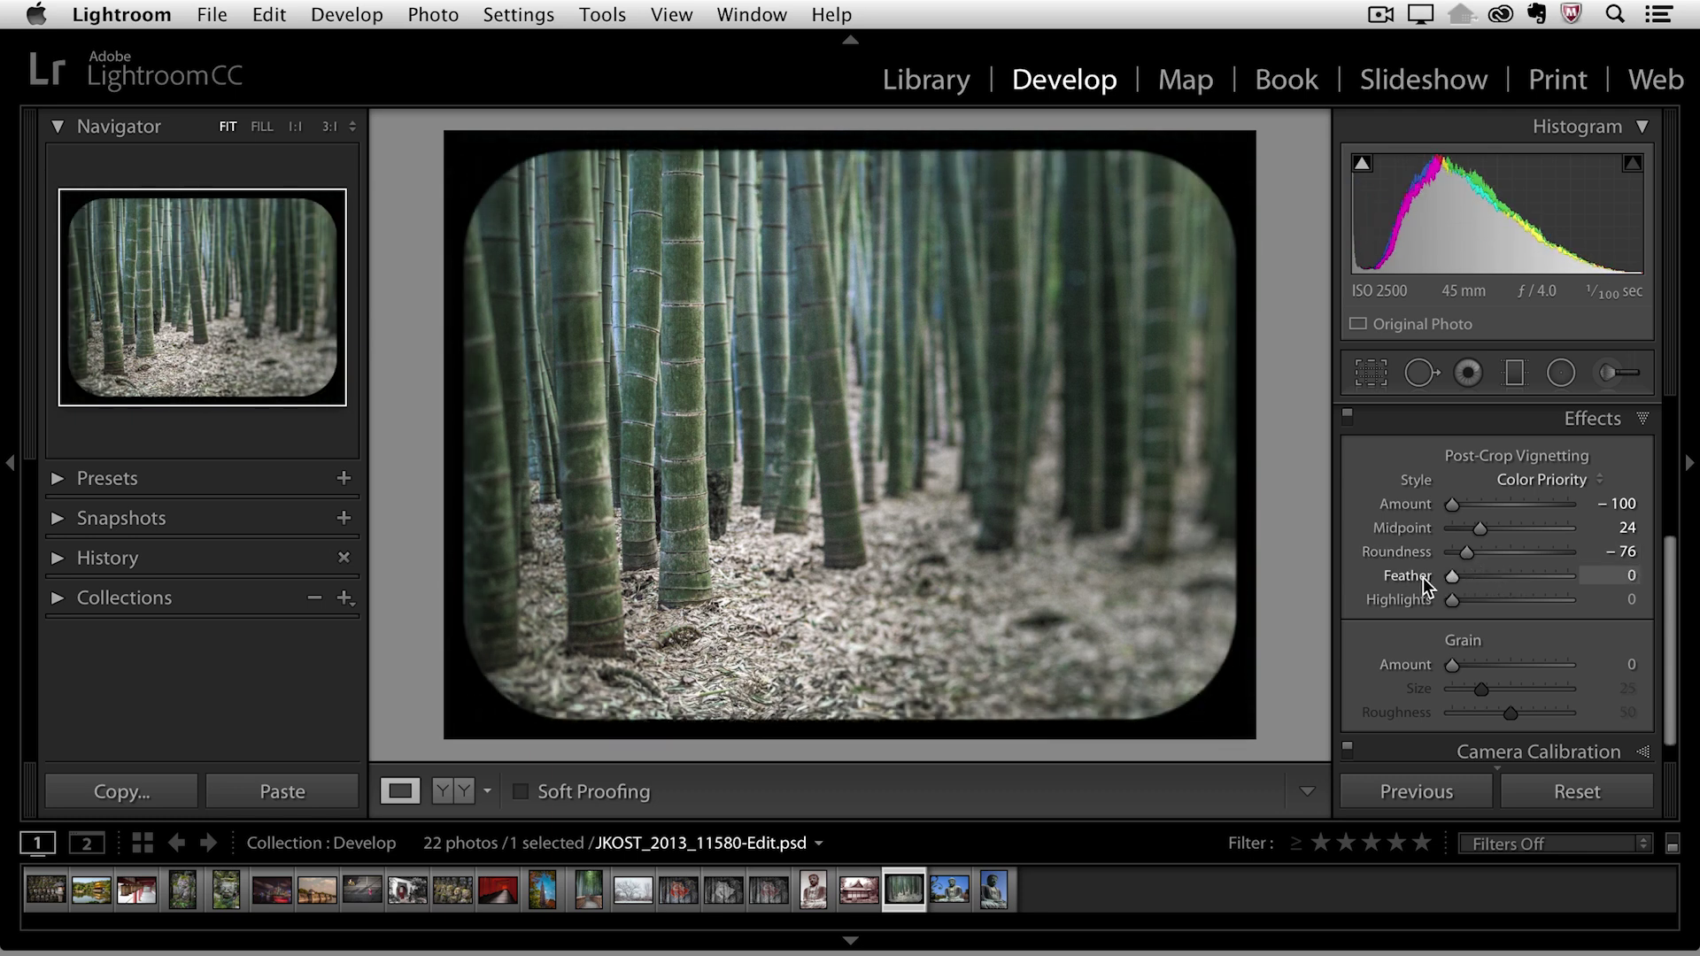
left_click_drag(1451, 578, 1548, 576)
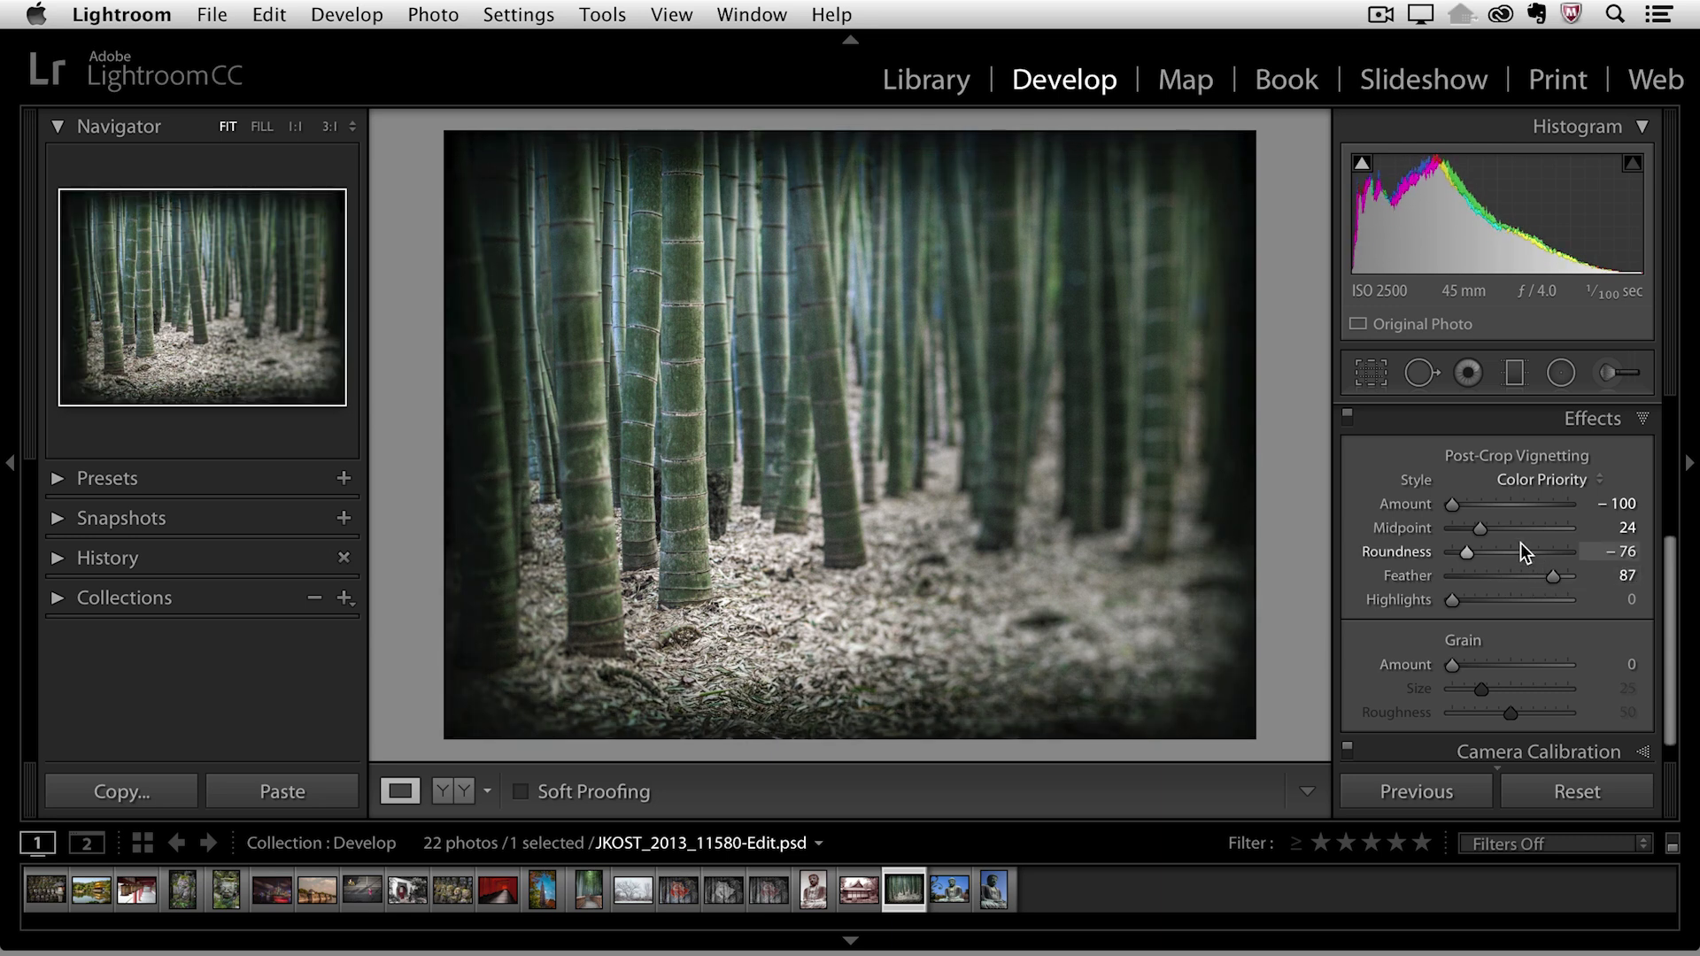
left_click_drag(1452, 507, 1495, 507)
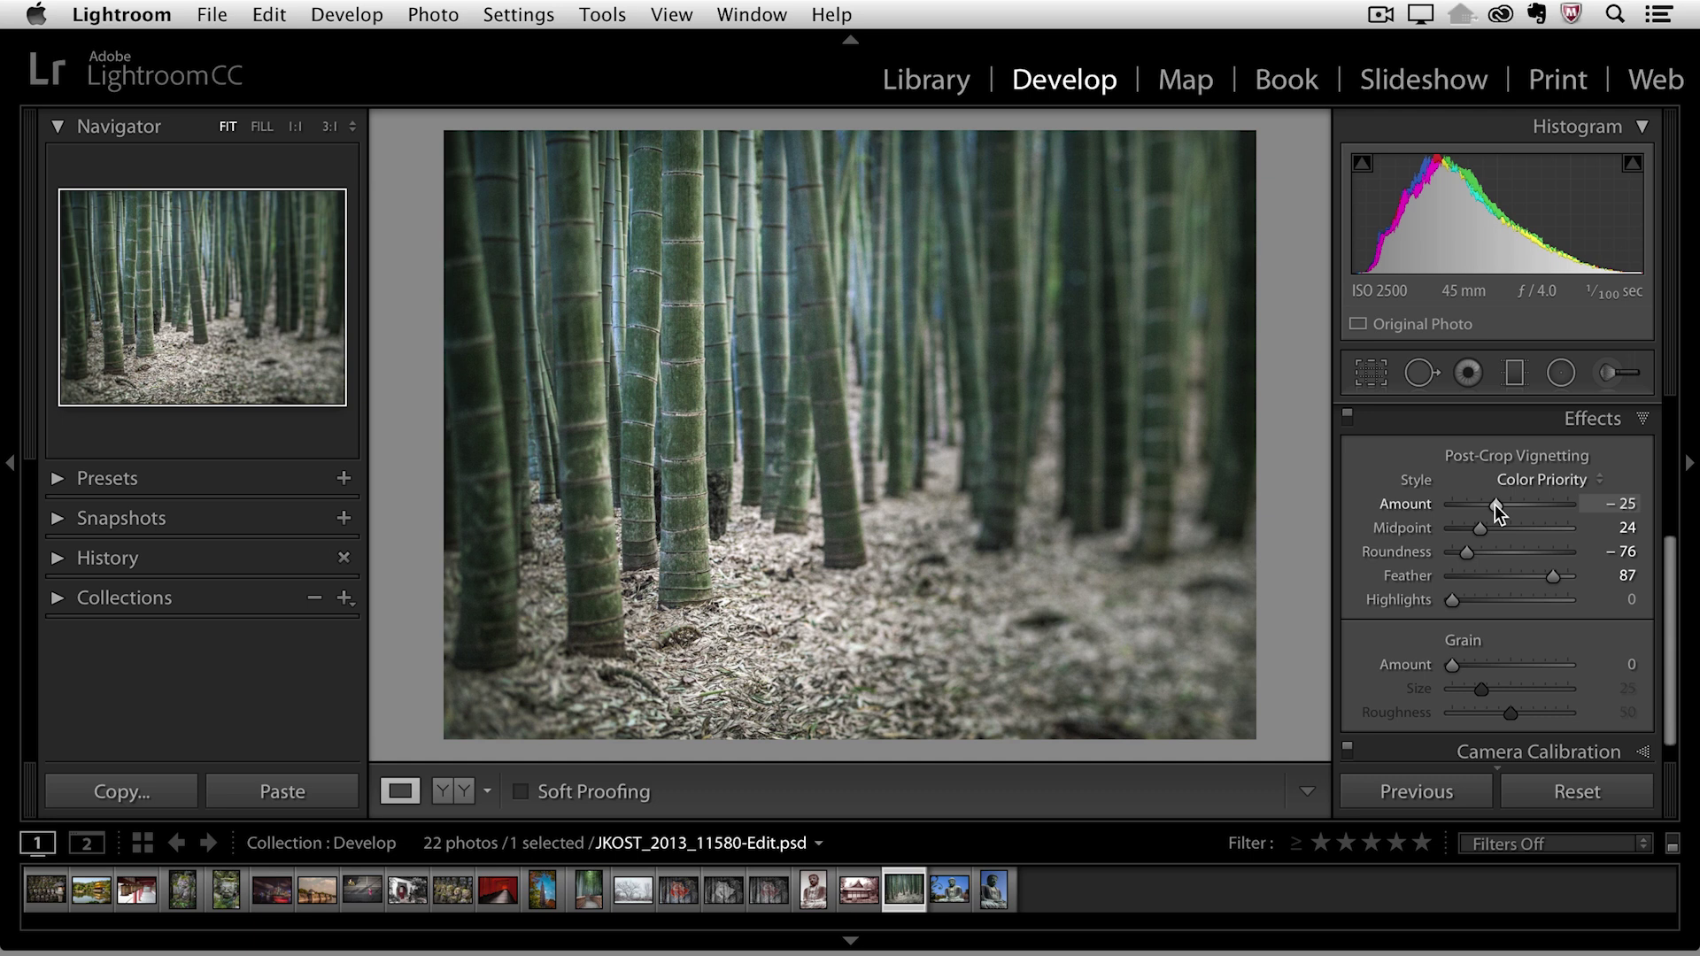
key("r")
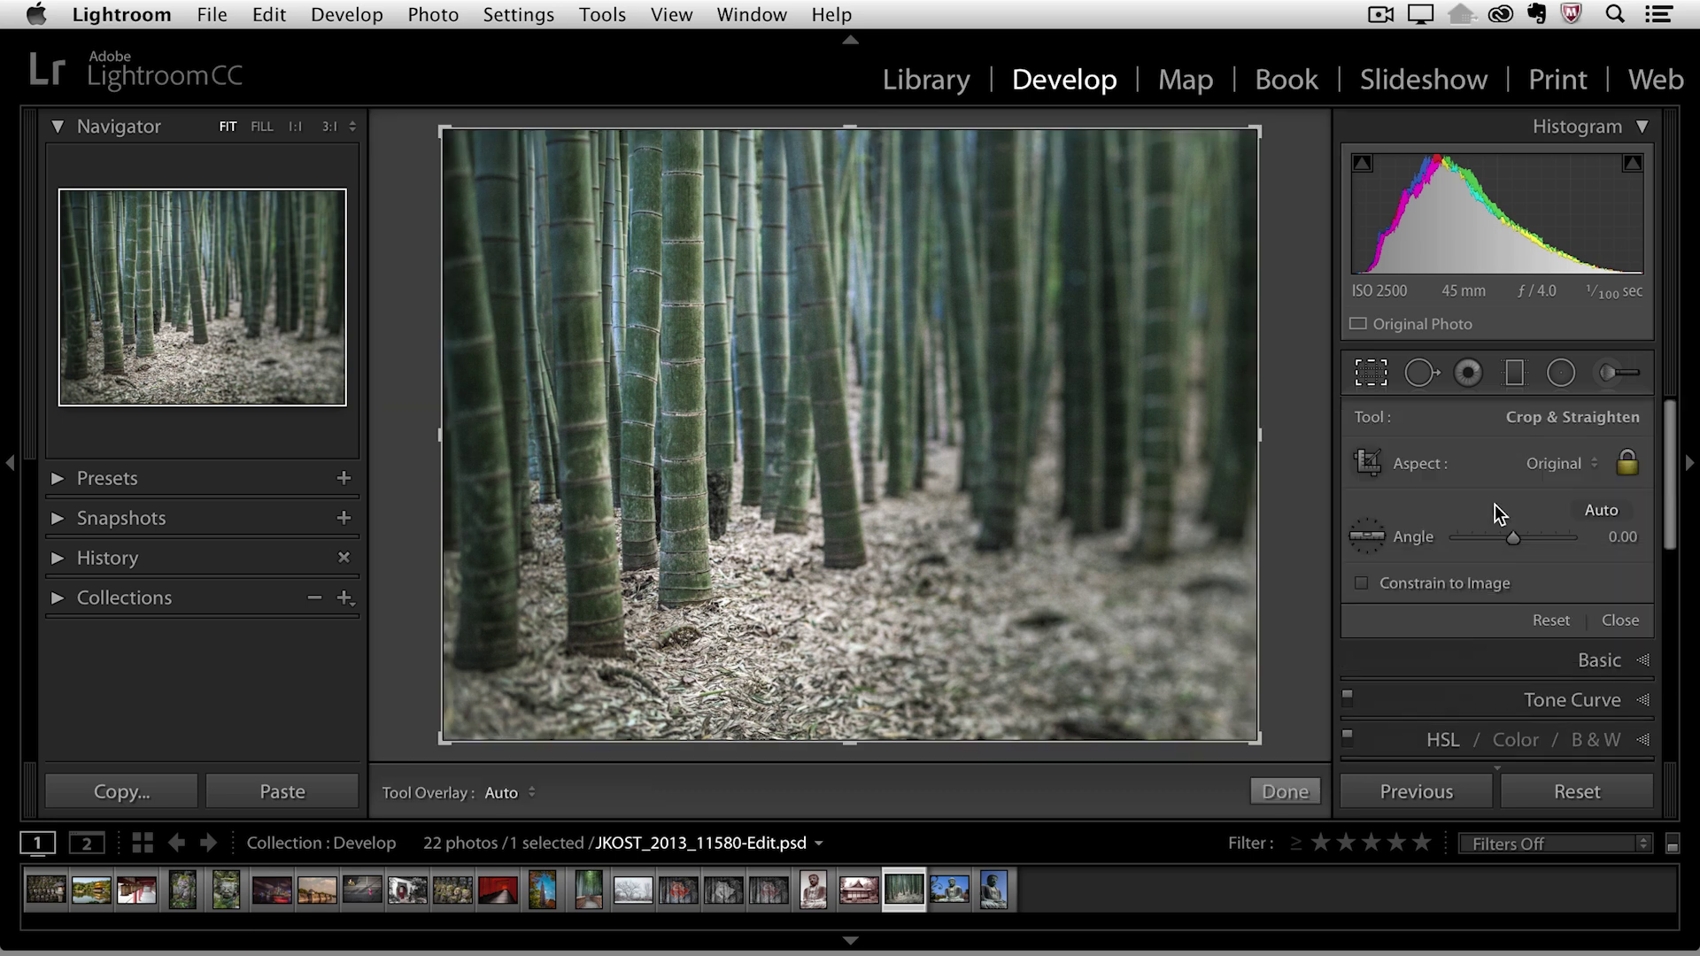
- Crop the photo to a 1 x 1 square and shift the bamboo within the frame
left_click(1563, 462)
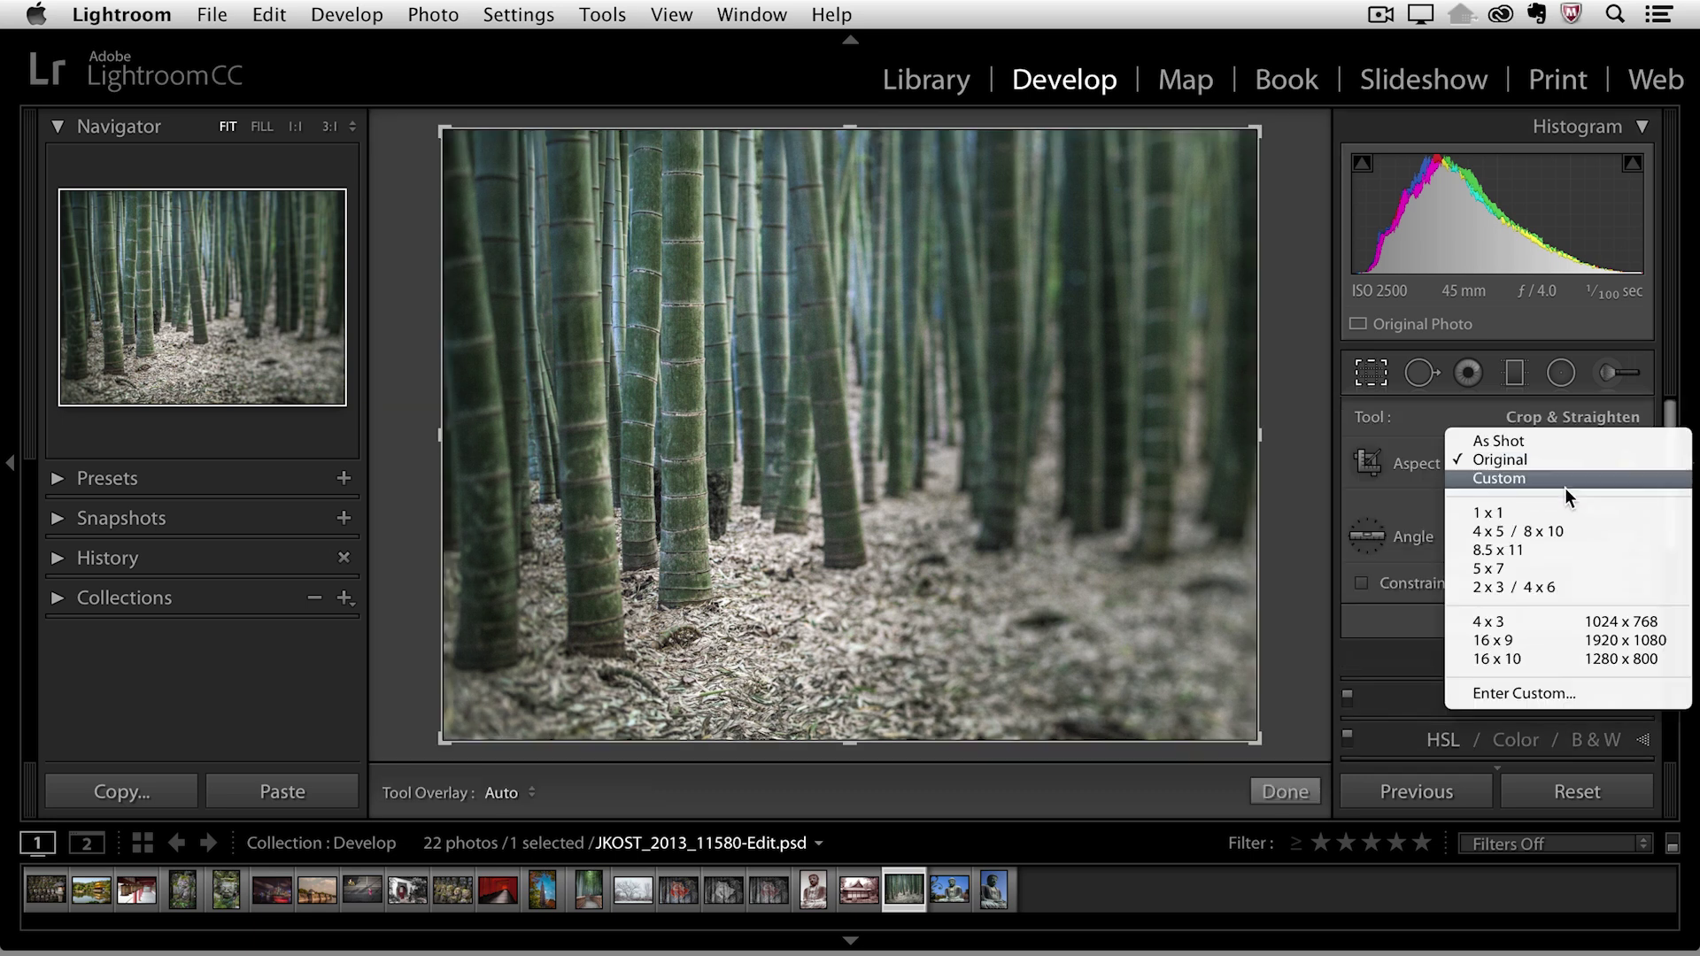
left_click(1564, 513)
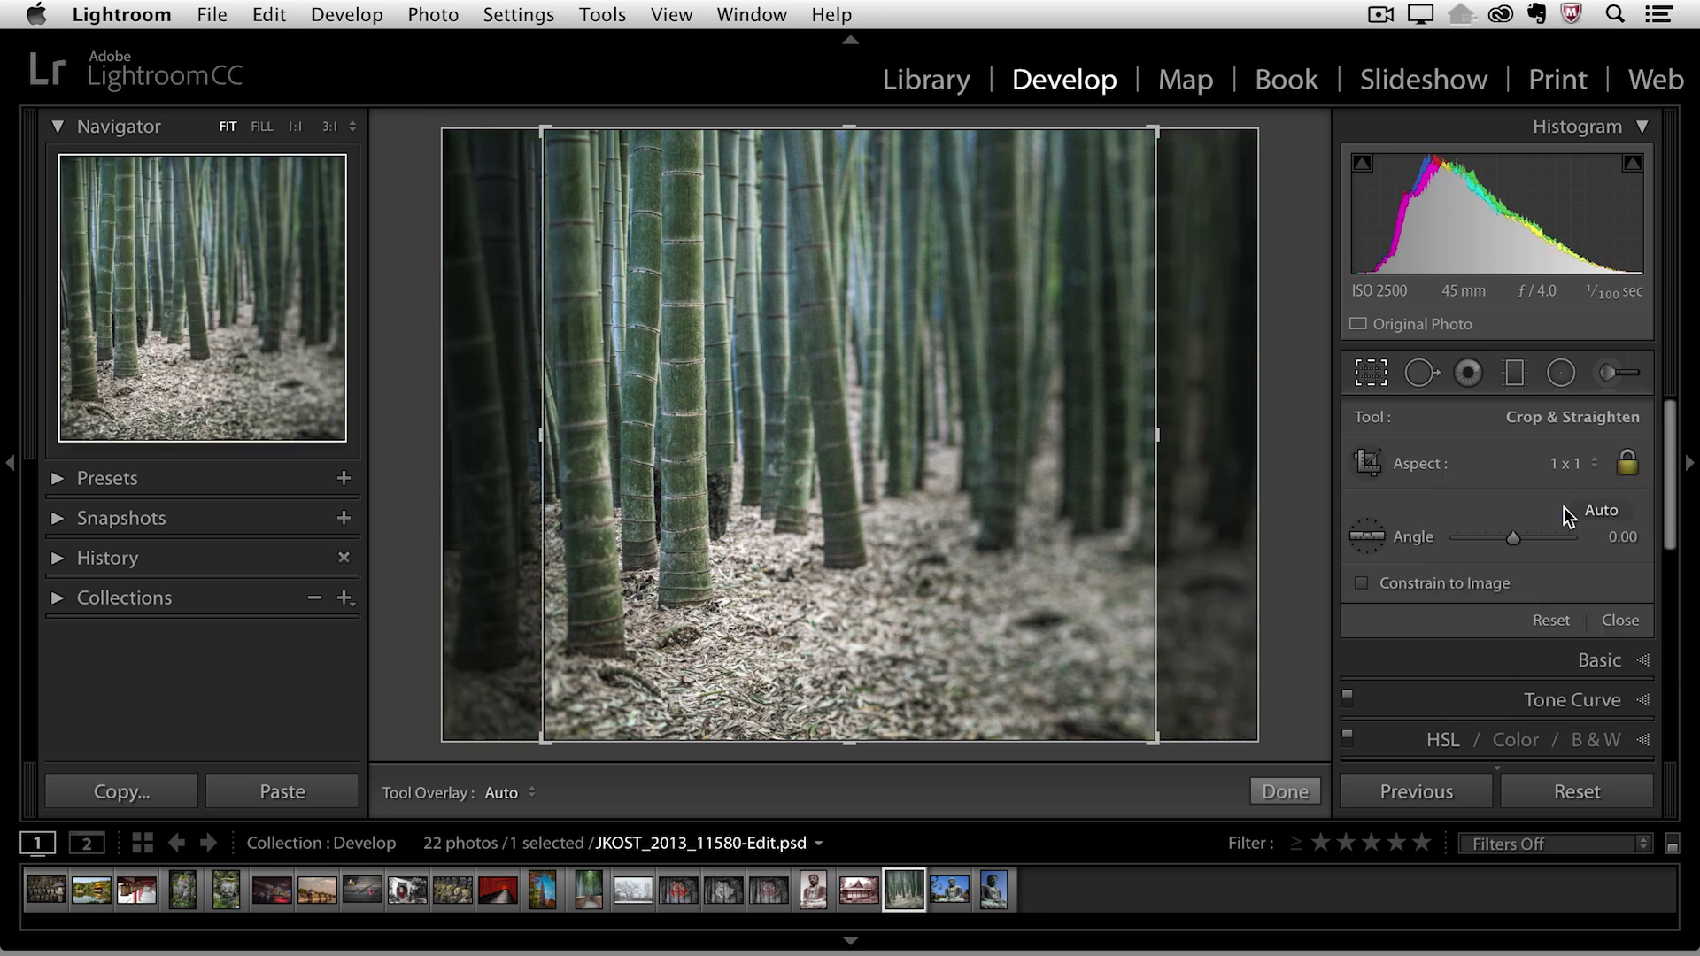
left_click_drag(1106, 541, 1162, 535)
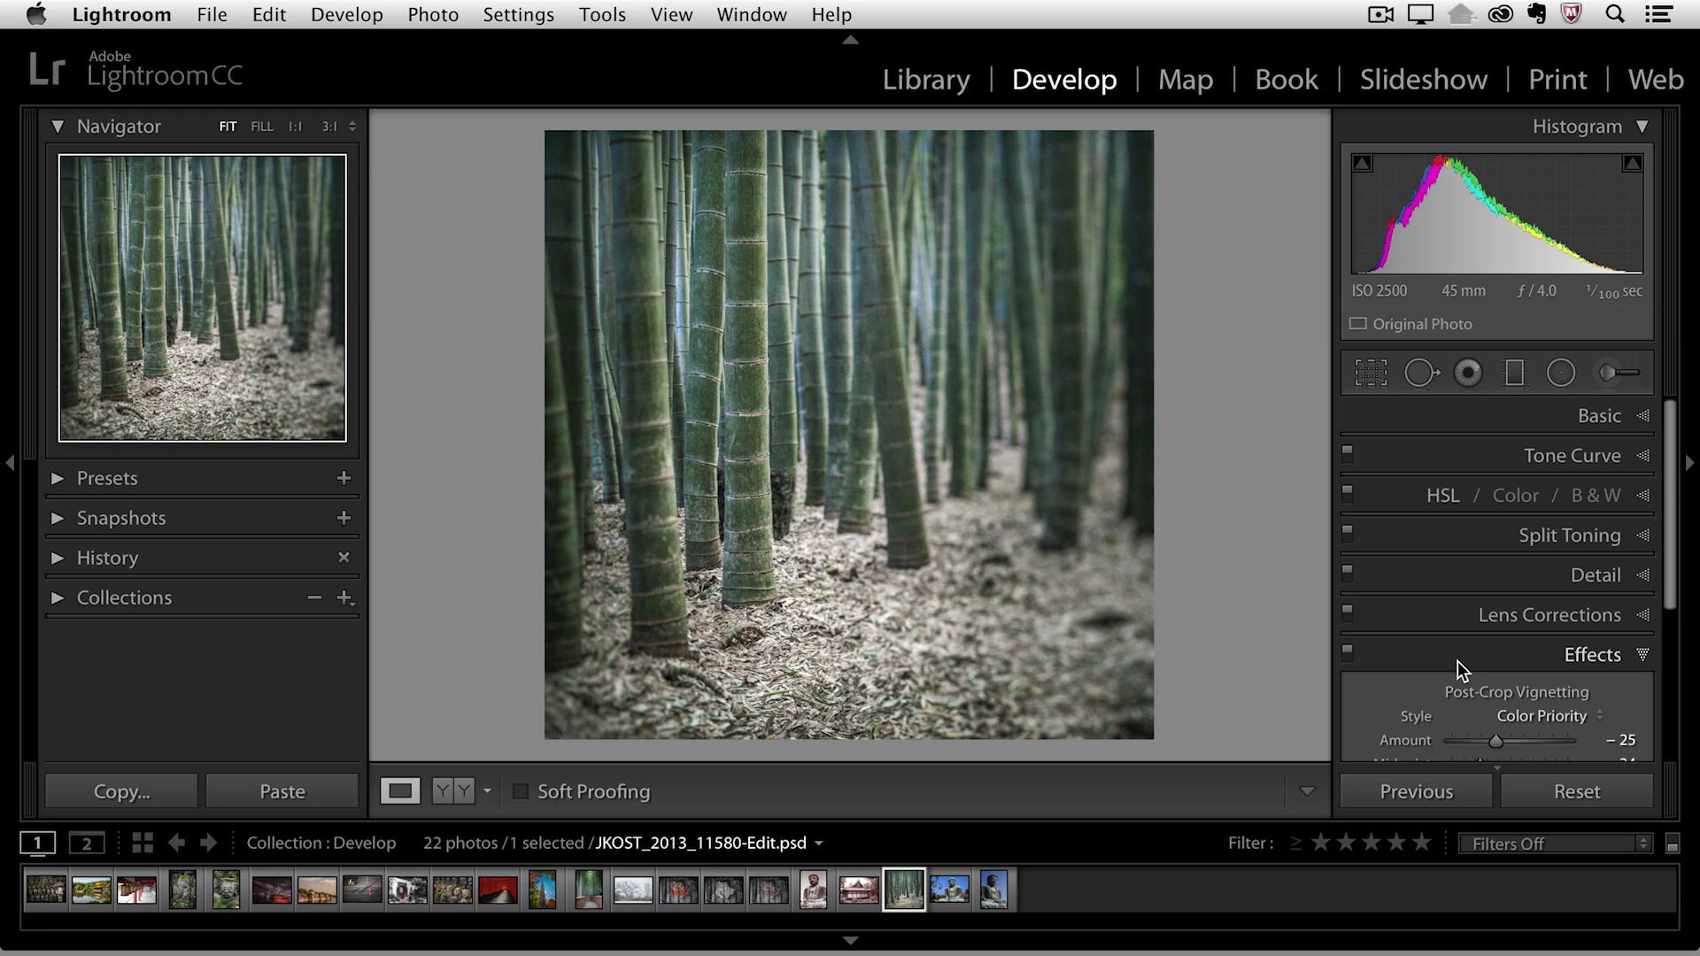
- Set the vignette Amount to +100 and Feather to 0 for a crisp white rounded border
scroll(1458, 662, "down", 3)
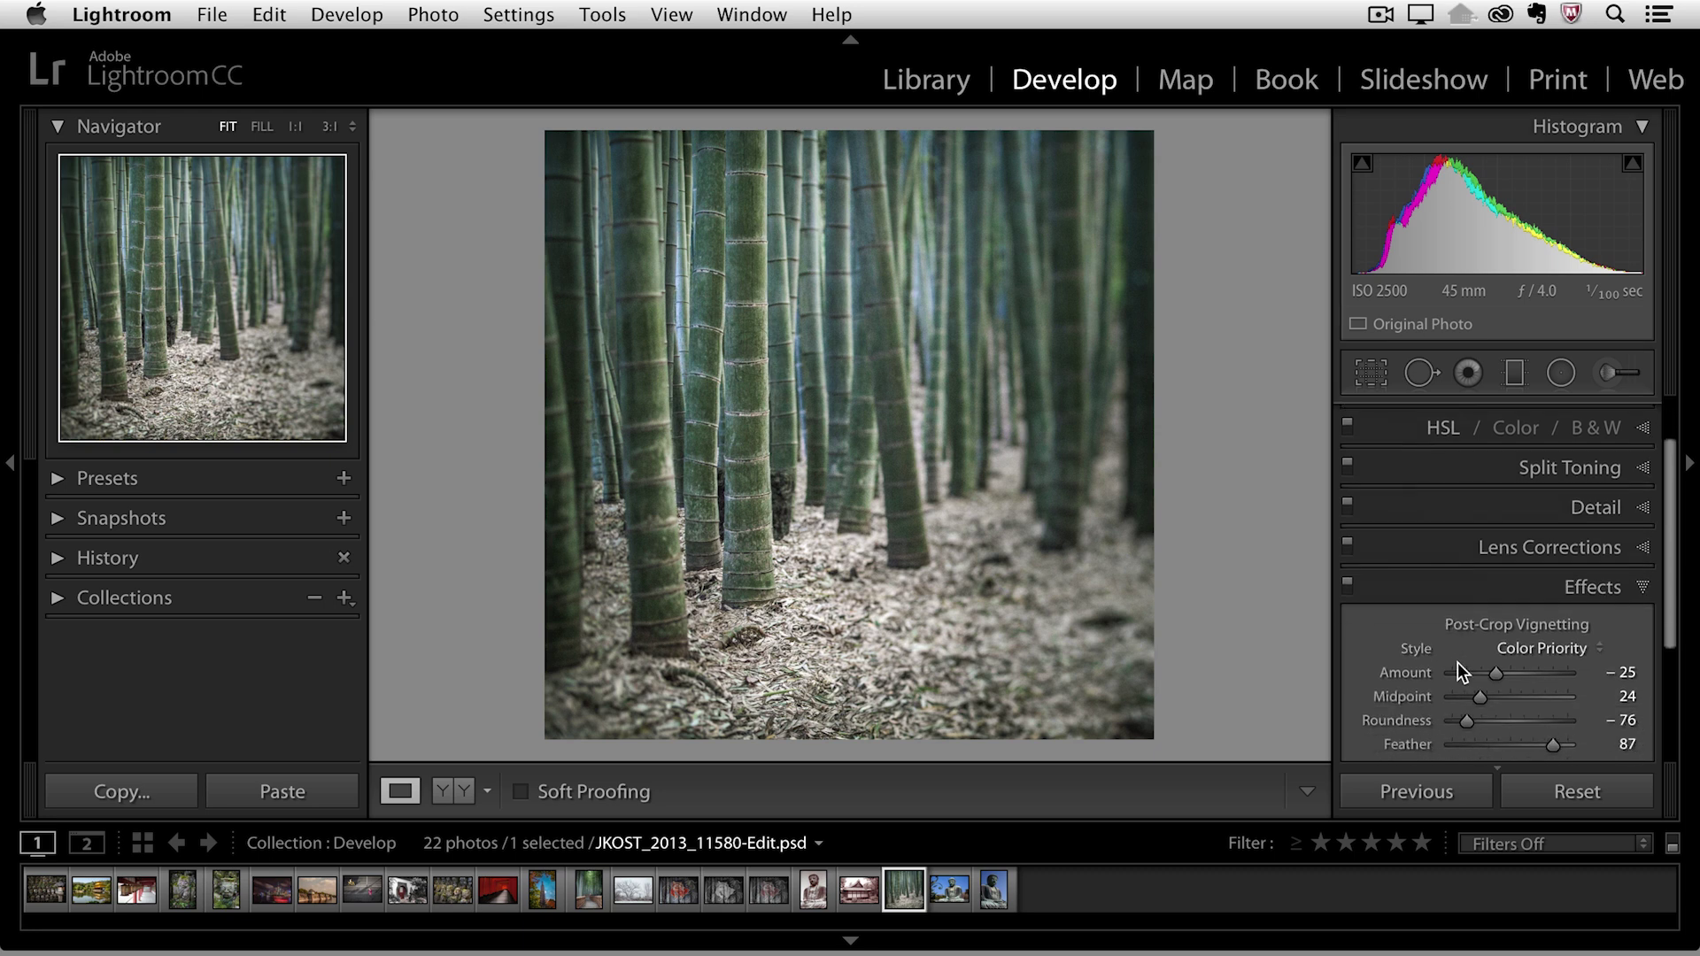
scroll(1455, 663, "down", 5)
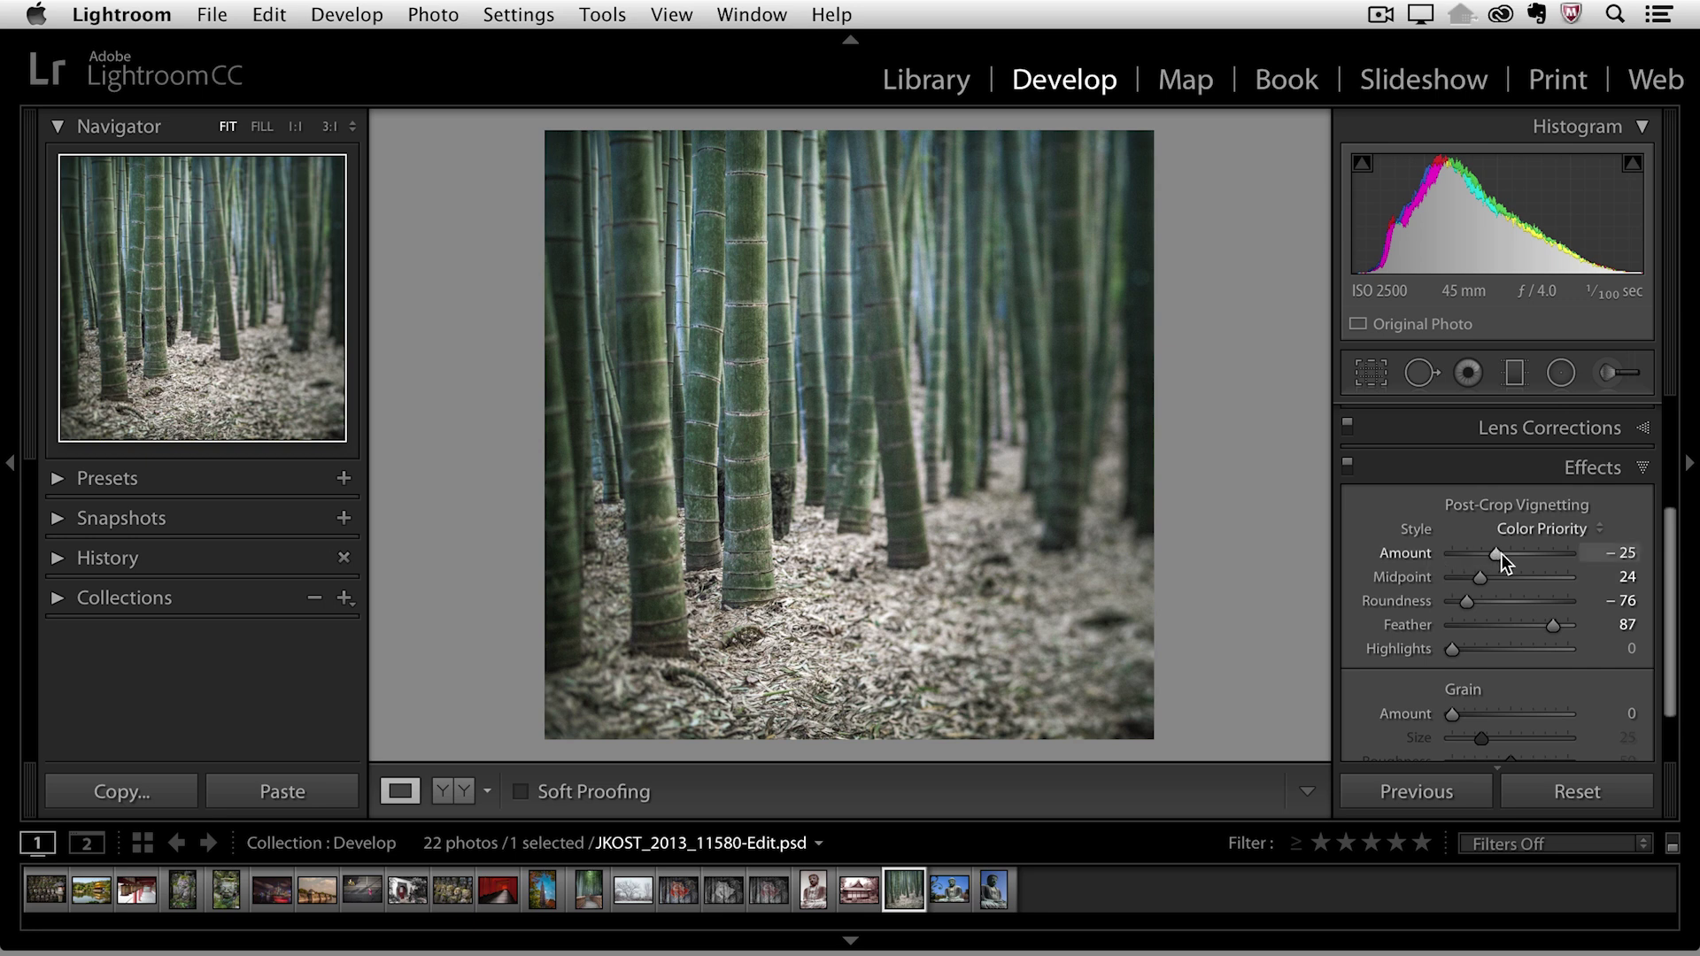
left_click_drag(1501, 554, 1585, 547)
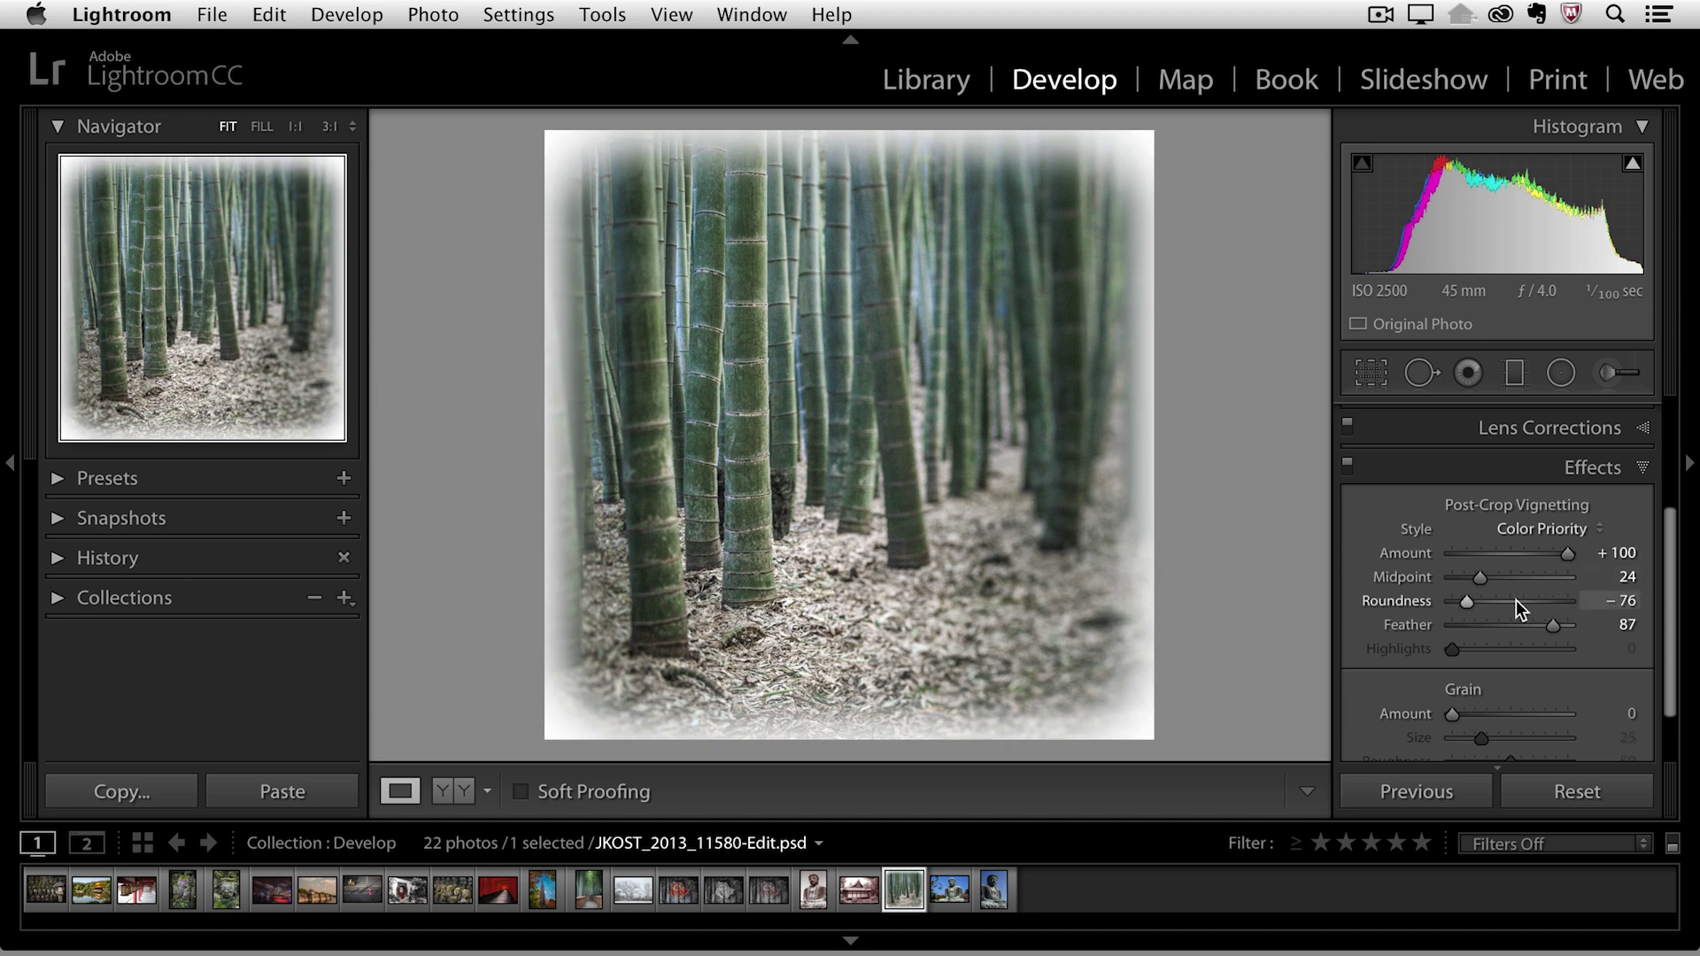
left_click_drag(1553, 627, 1390, 629)
scroll(1392, 656, "down", 2)
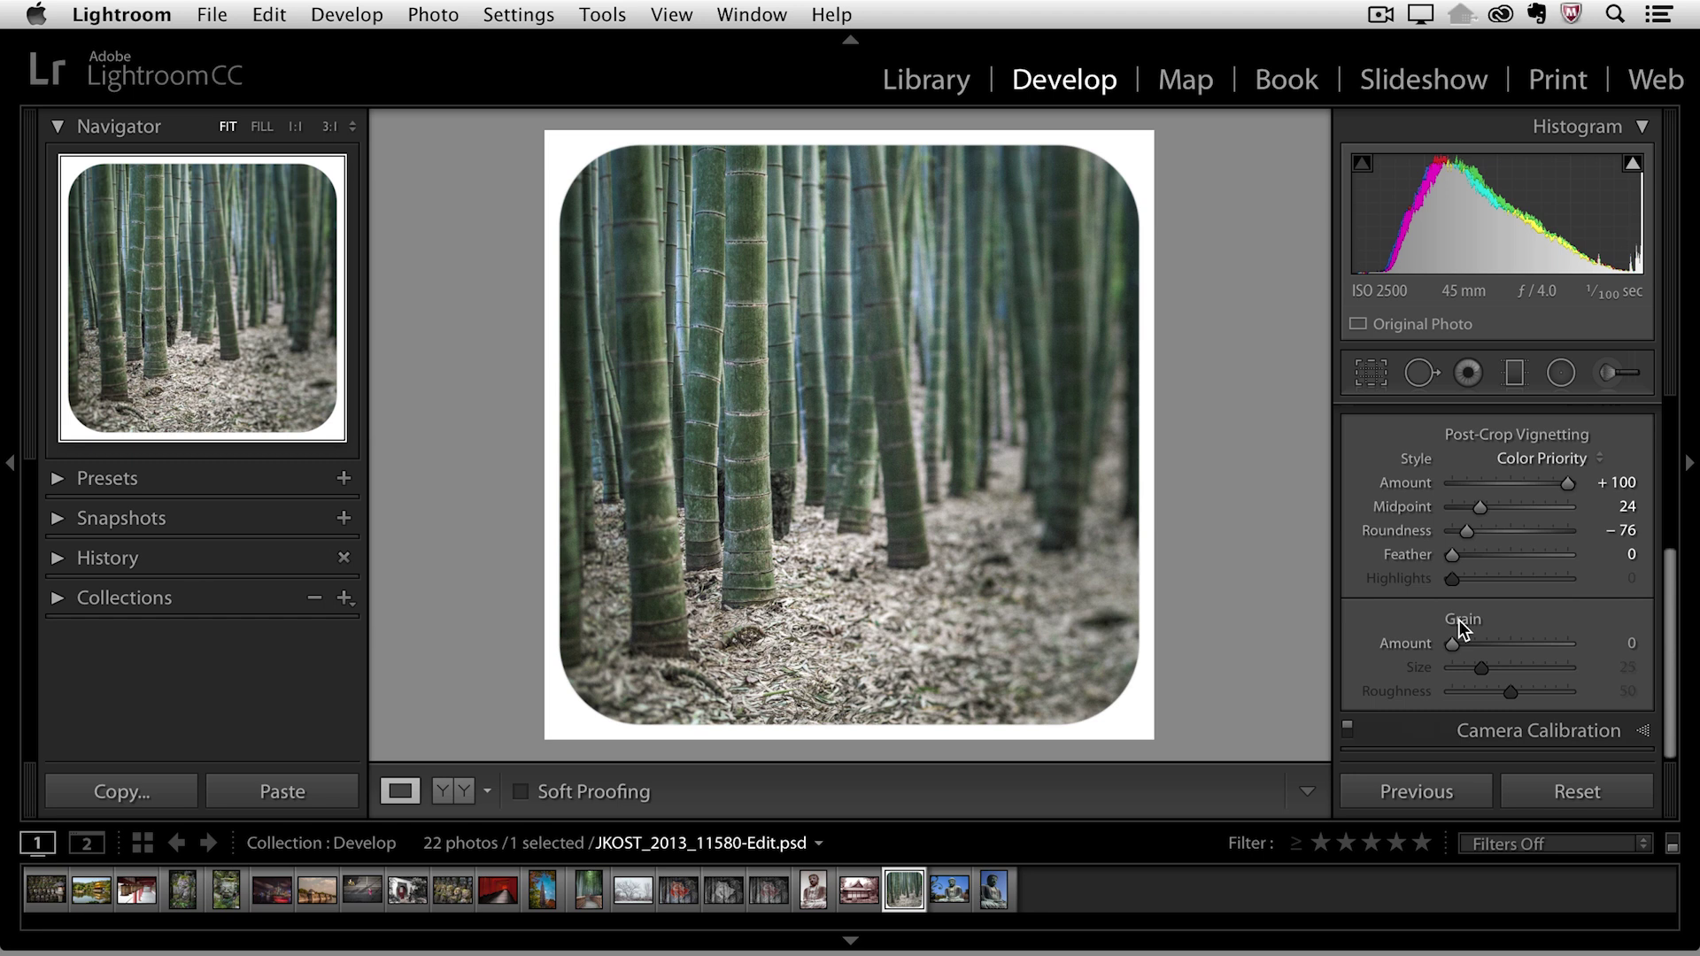
- Inspect the bamboo stalks at 1:1 zoom, then add film grain (amount 100, size 25, roughness 50)
key("super+equal")
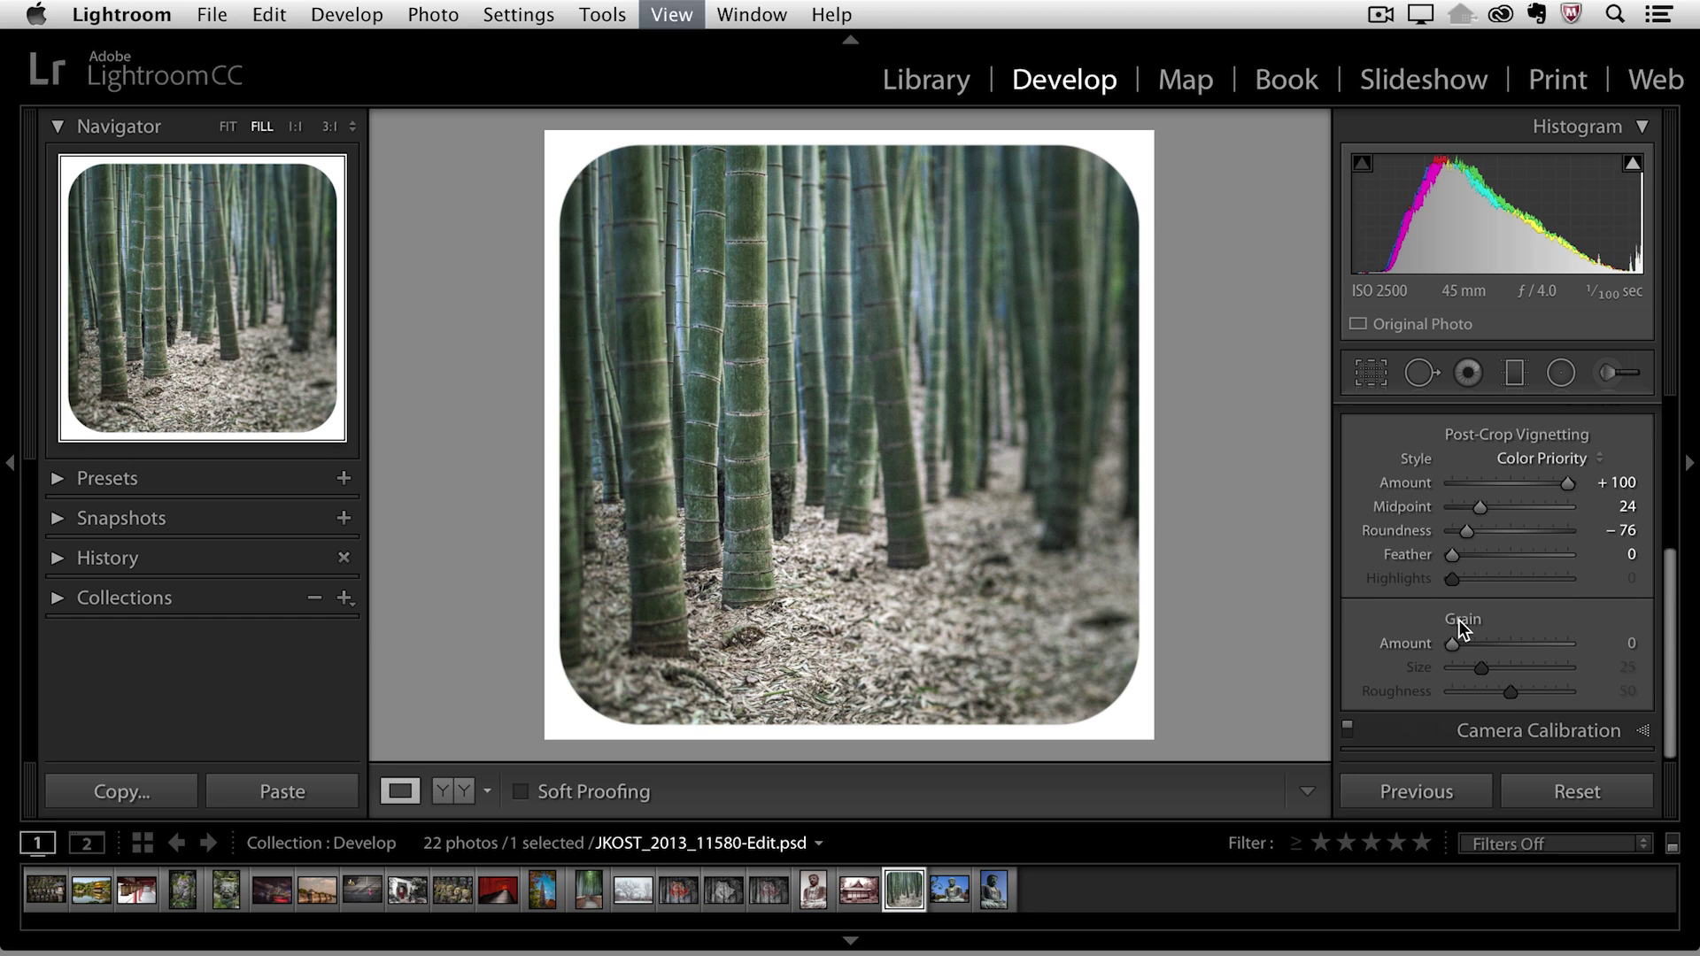
key("super+equal")
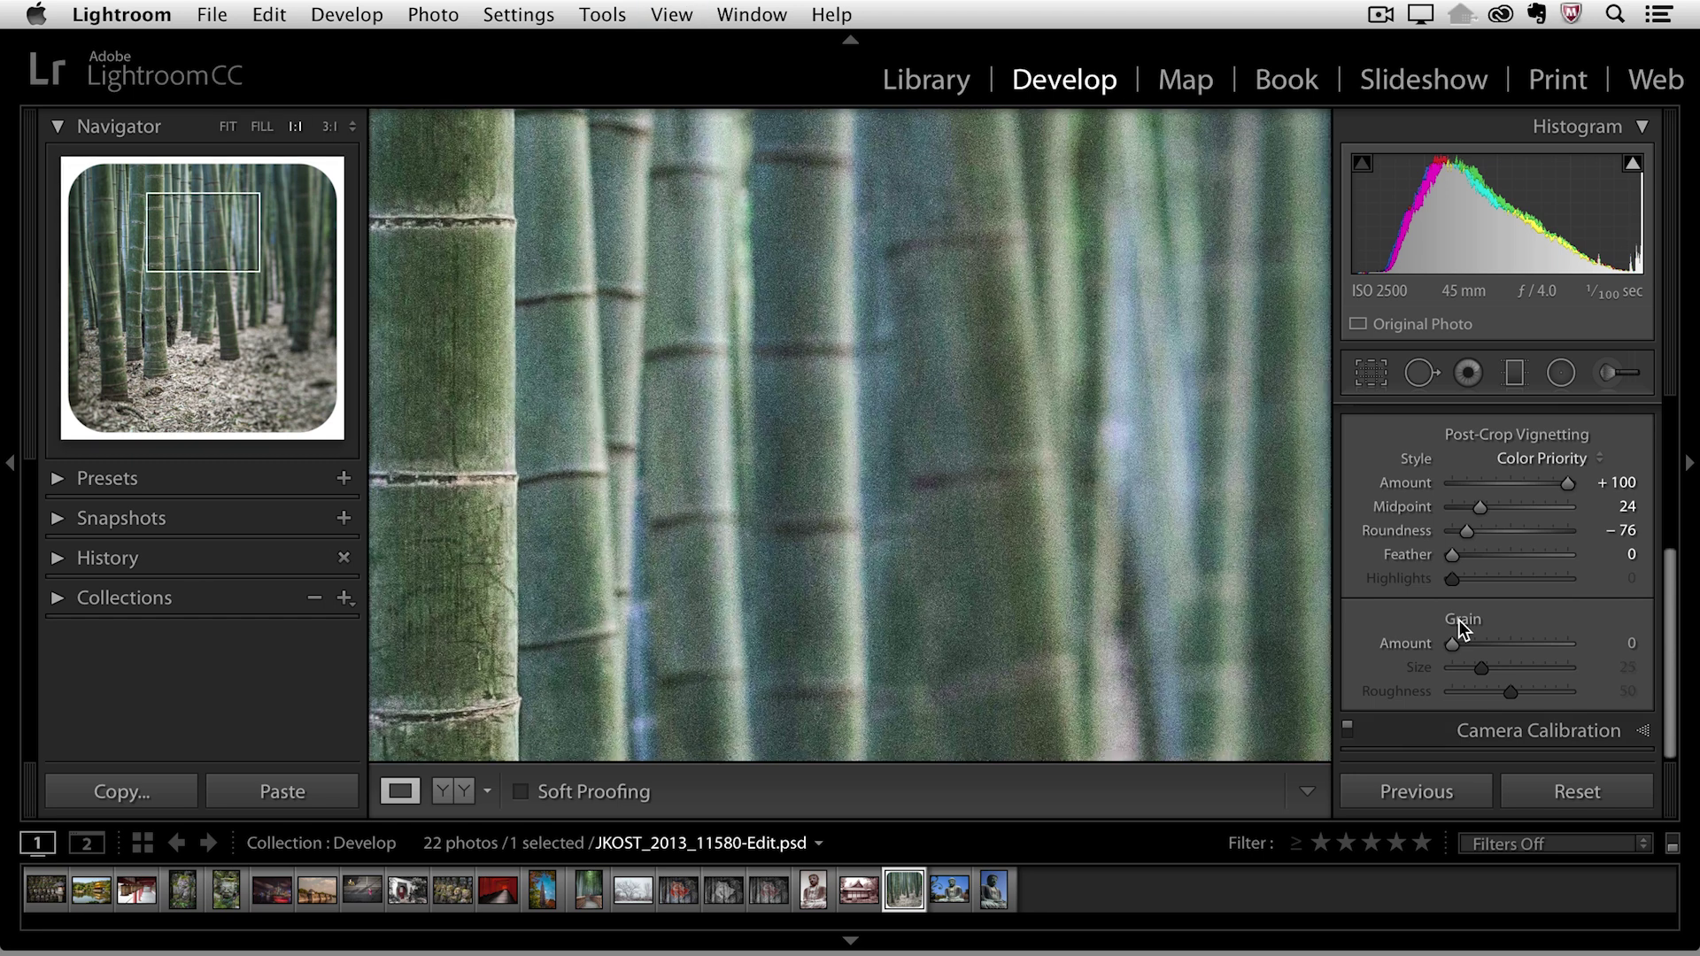
key("z")
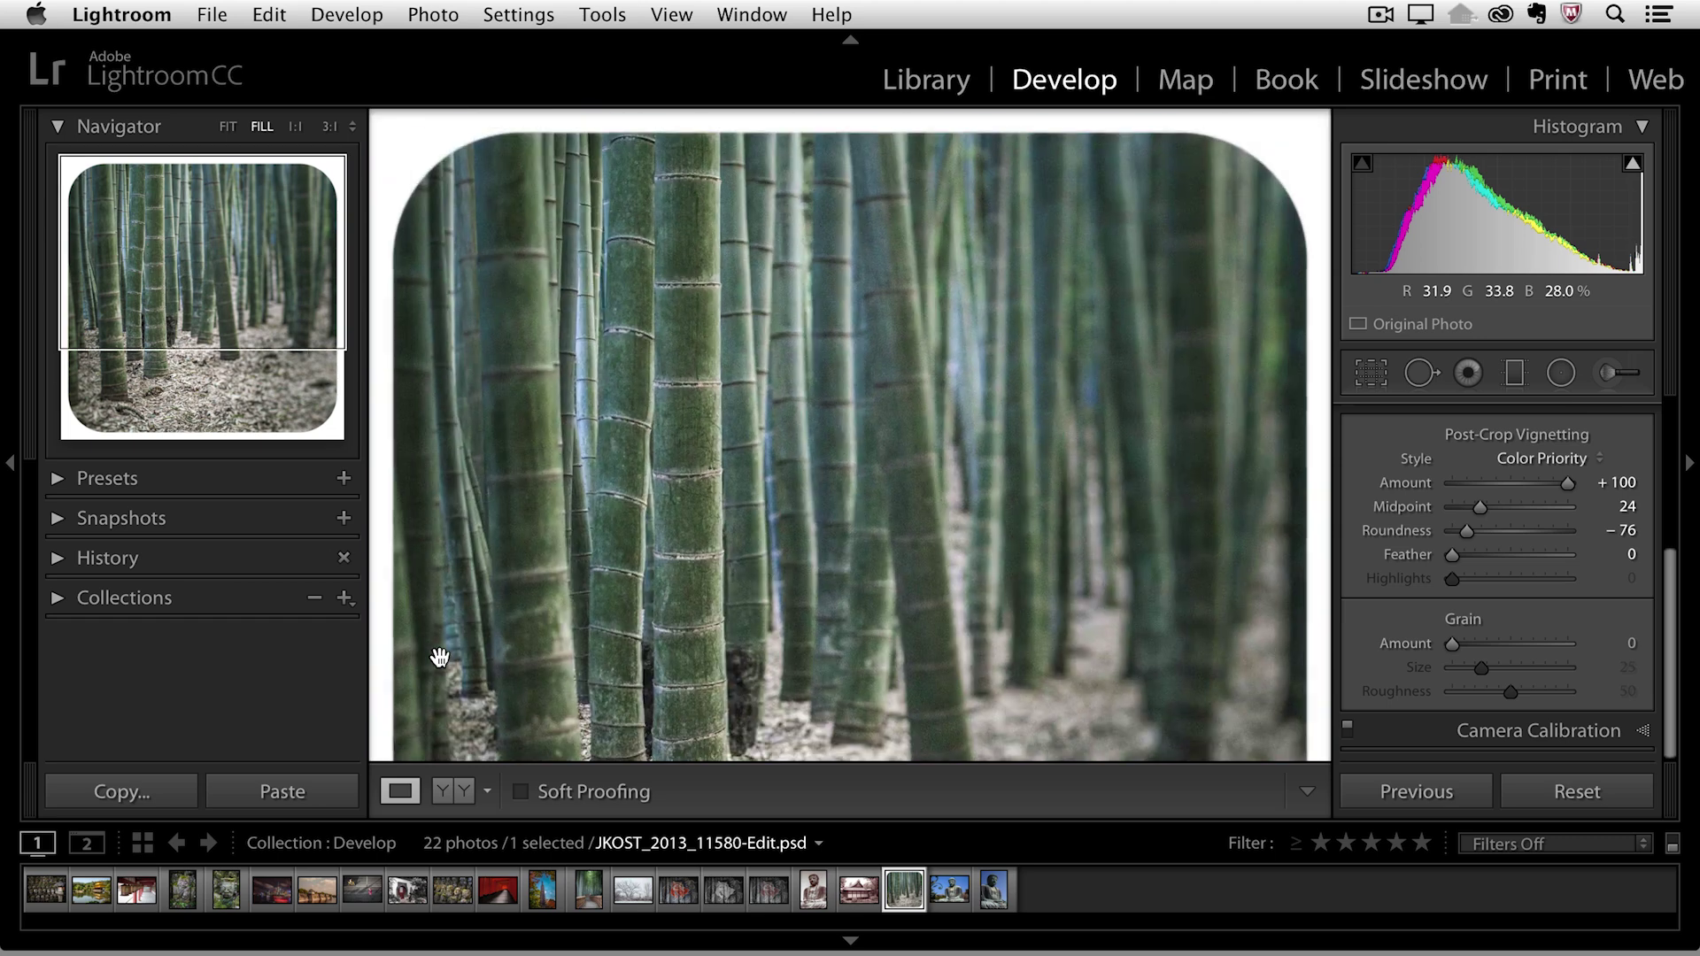
key("z")
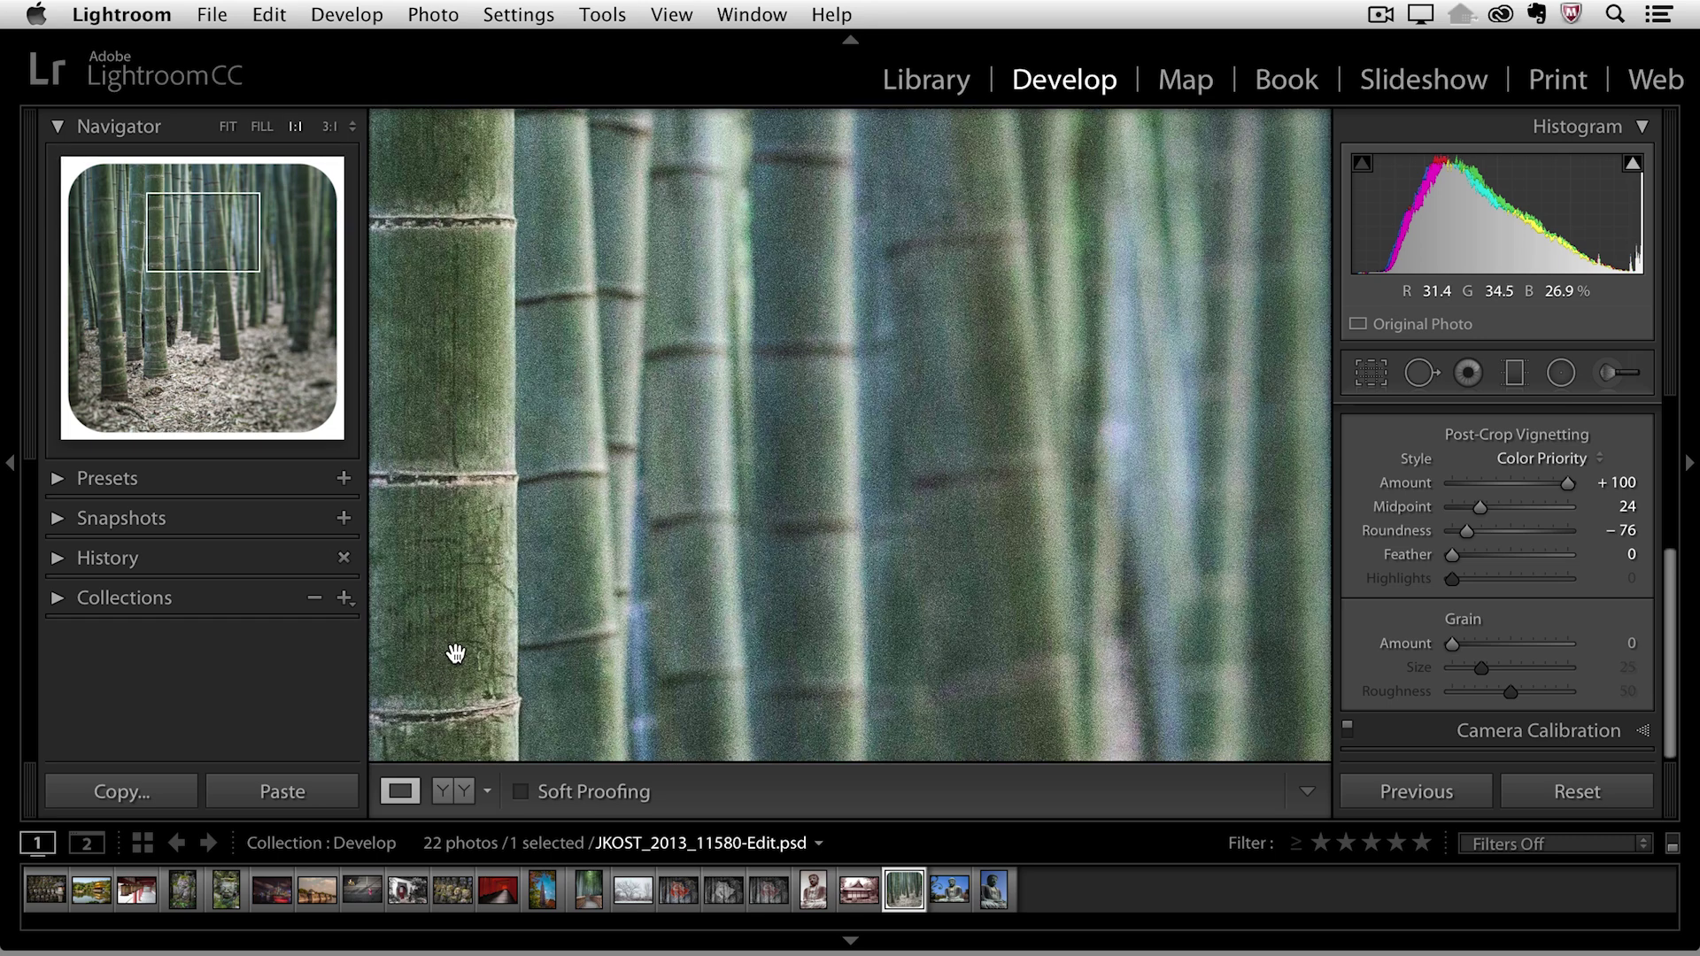
left_click_drag(456, 653, 1124, 284)
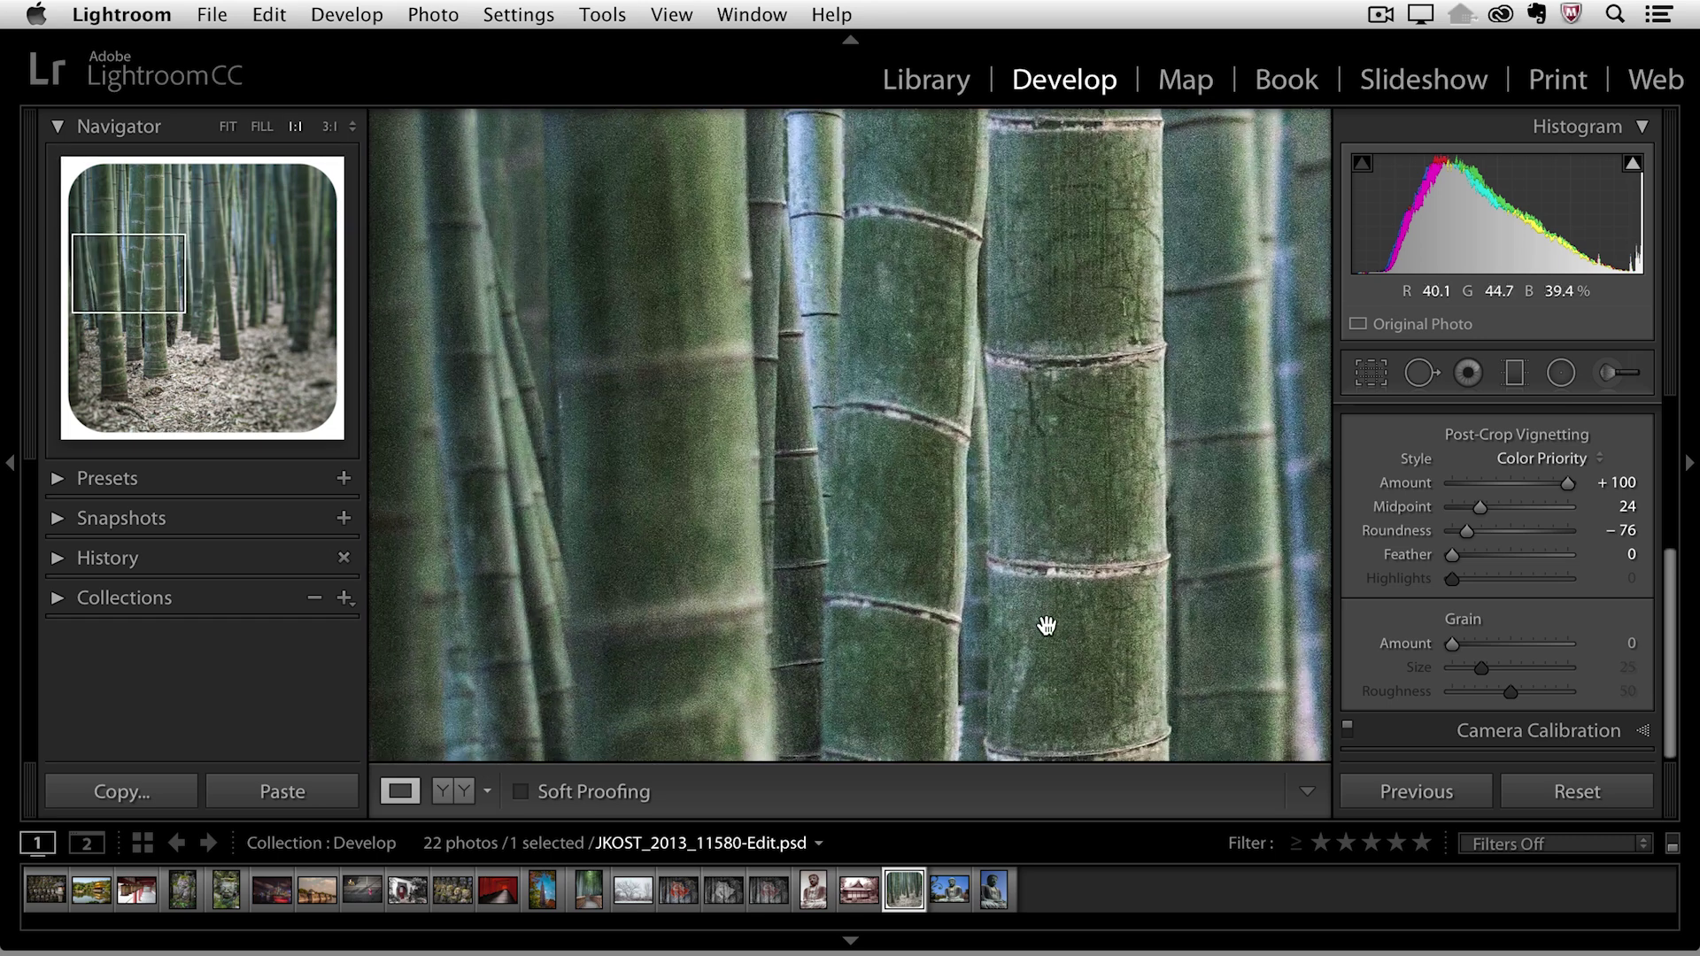
left_click_drag(1046, 626, 1013, 400)
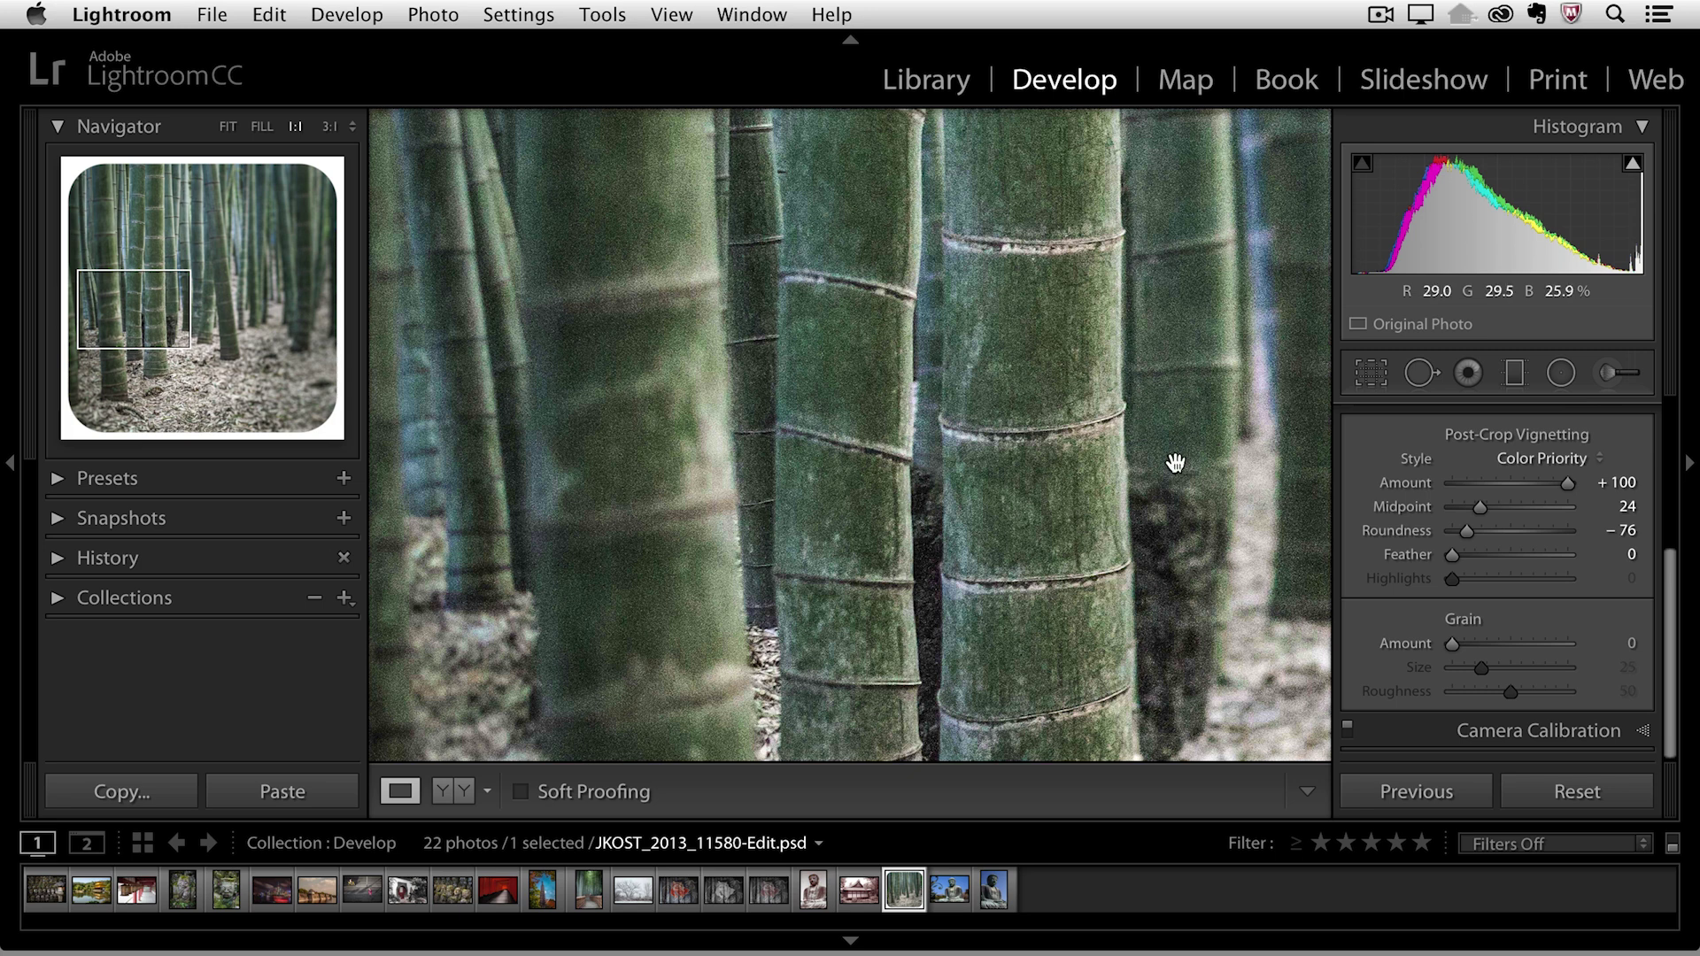
left_click_drag(1452, 644, 1570, 639)
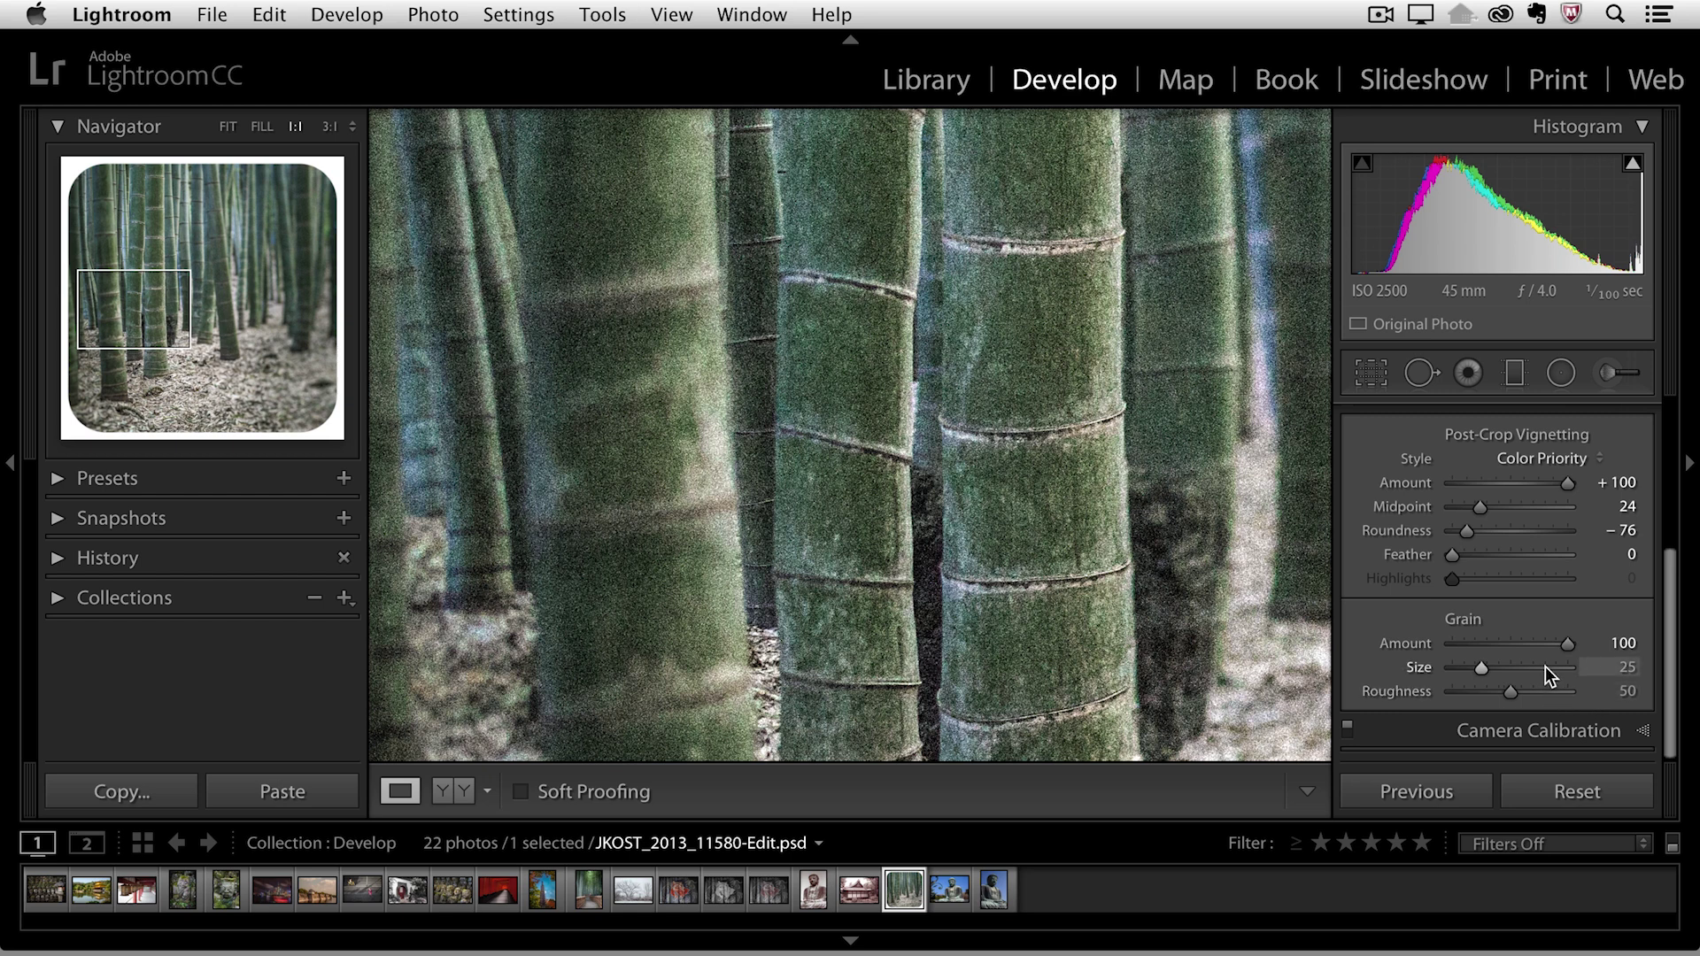
- Try rough and smooth grain, then settle on amount 58, size 28 and roughness 67
mouse_move(1544, 664)
left_mouse_down()
mouse_move(1469, 660)
mouse_move(1566, 673)
left_mouse_up()
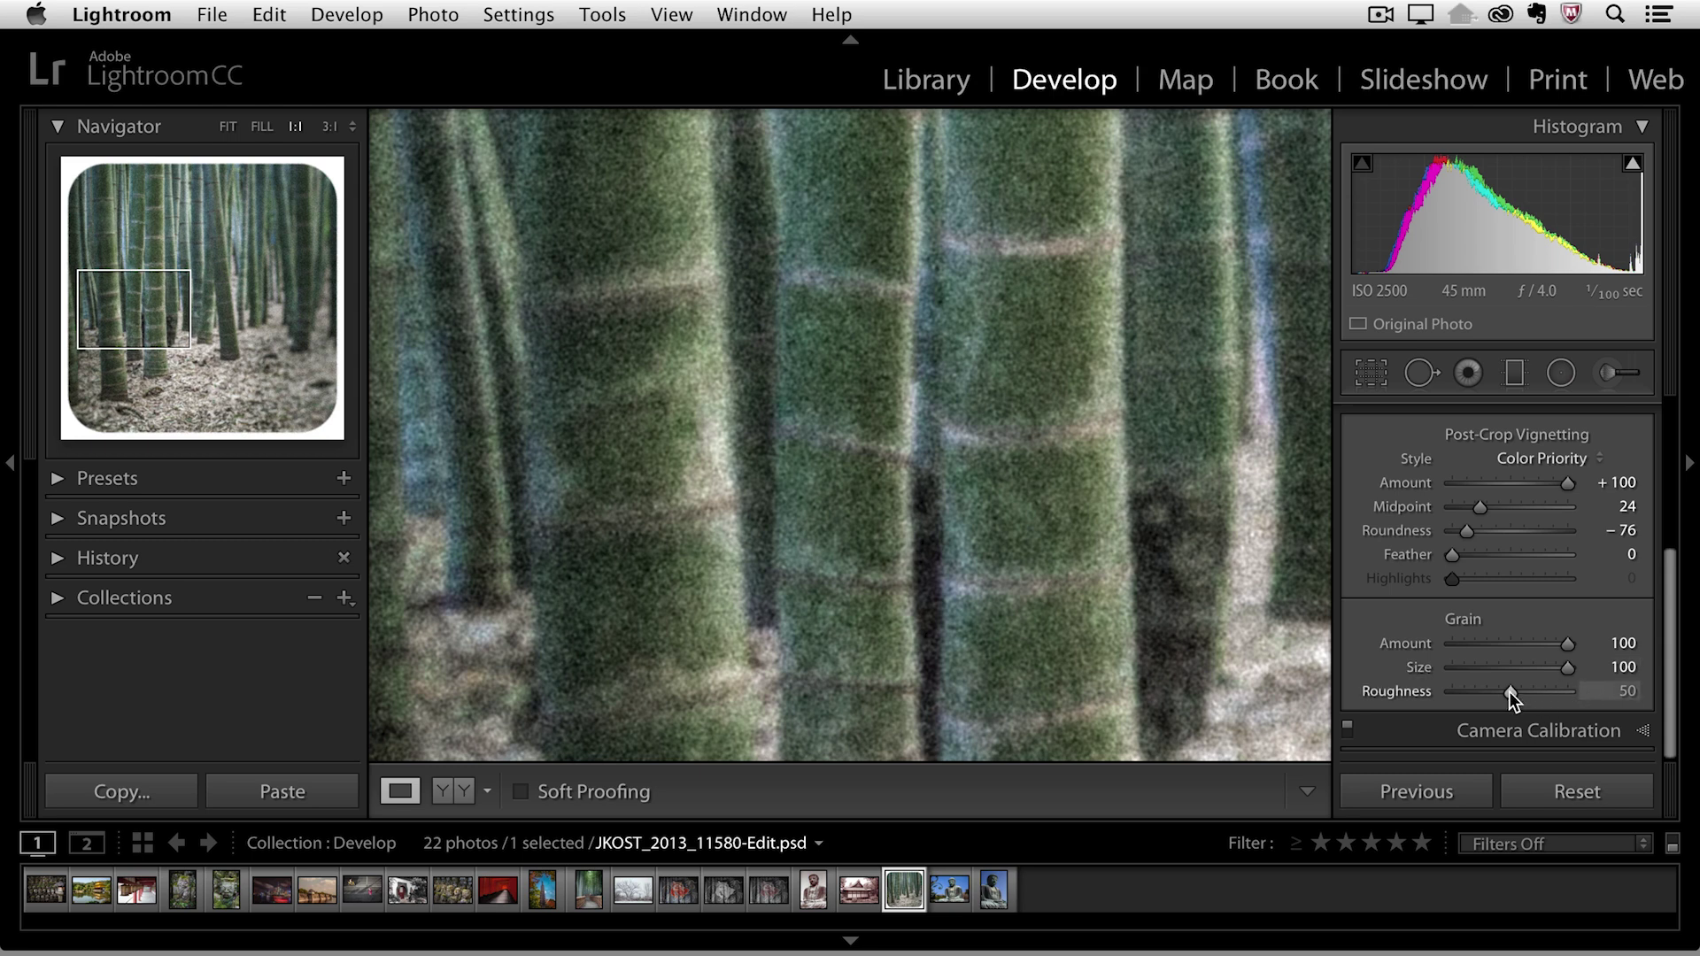
left_click_drag(1509, 693, 1580, 688)
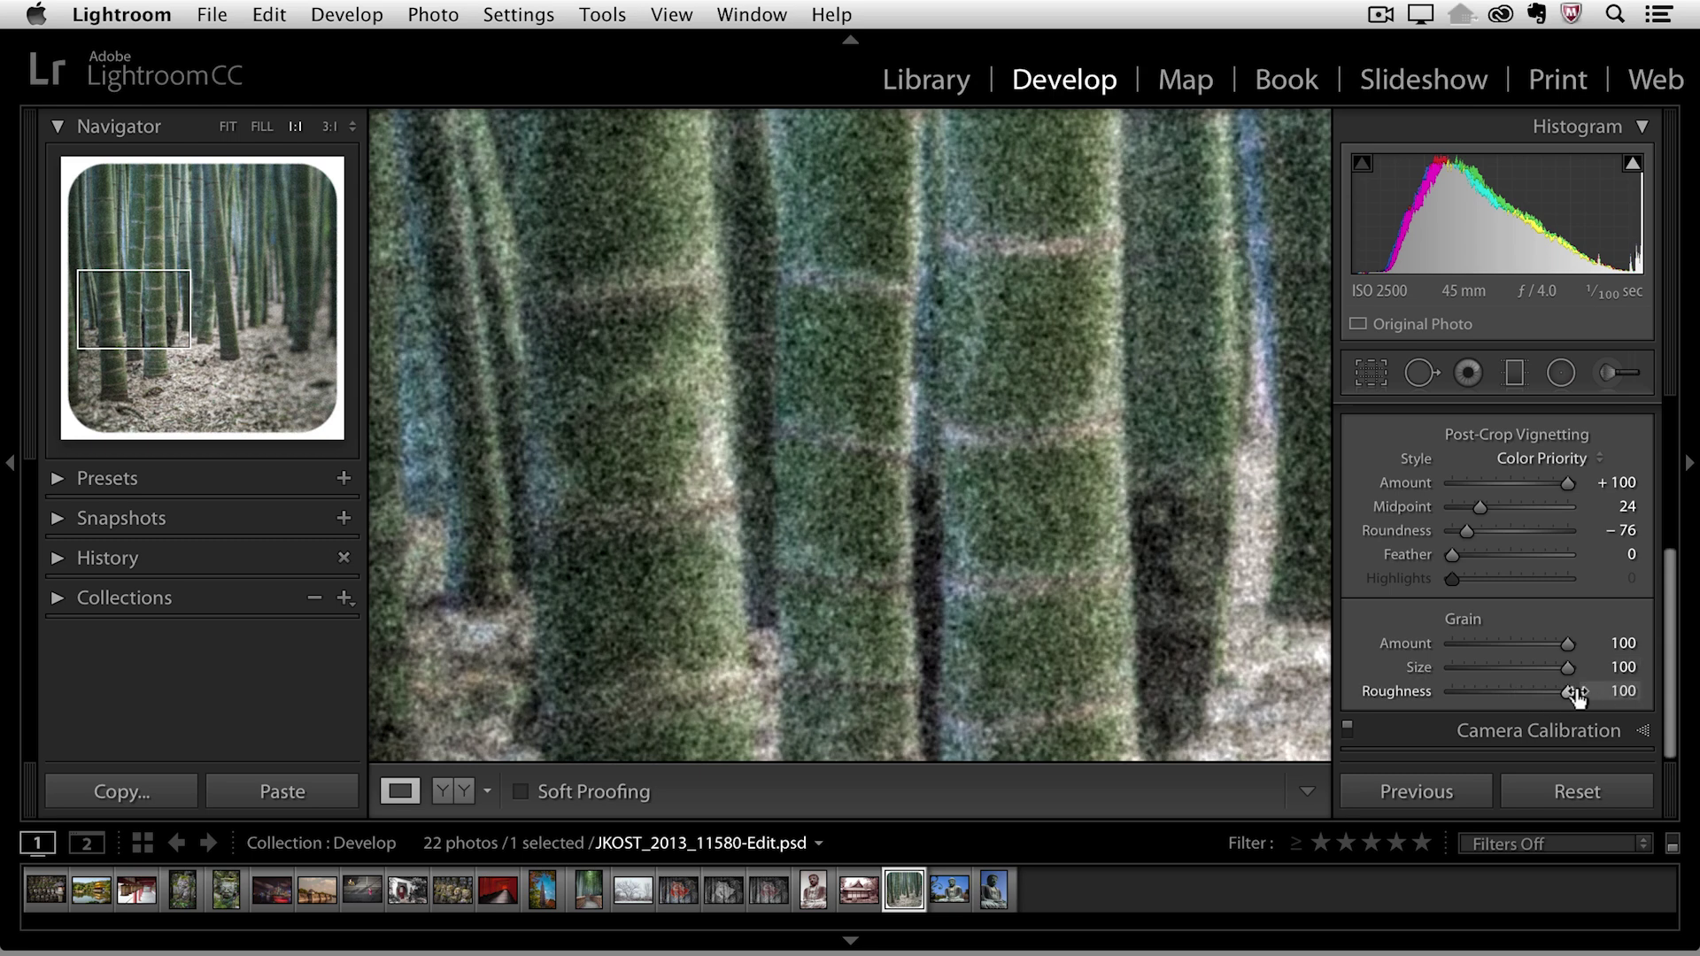
left_click_drag(1570, 695, 1437, 699)
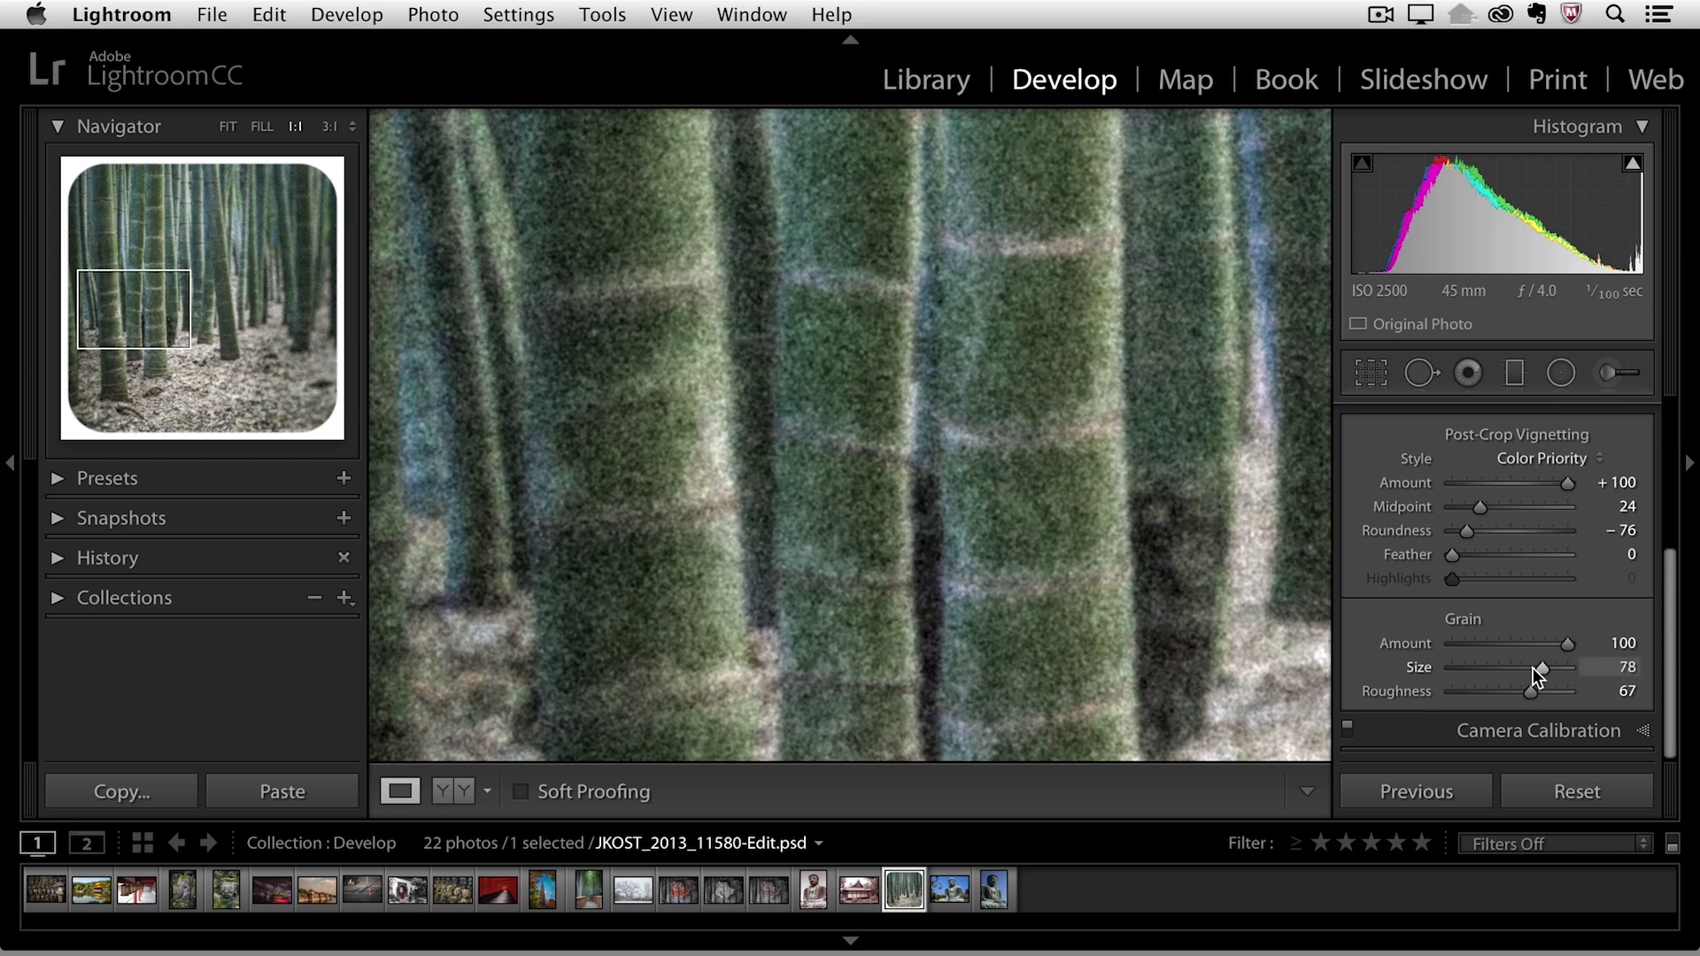
left_click_drag(1489, 671, 1483, 670)
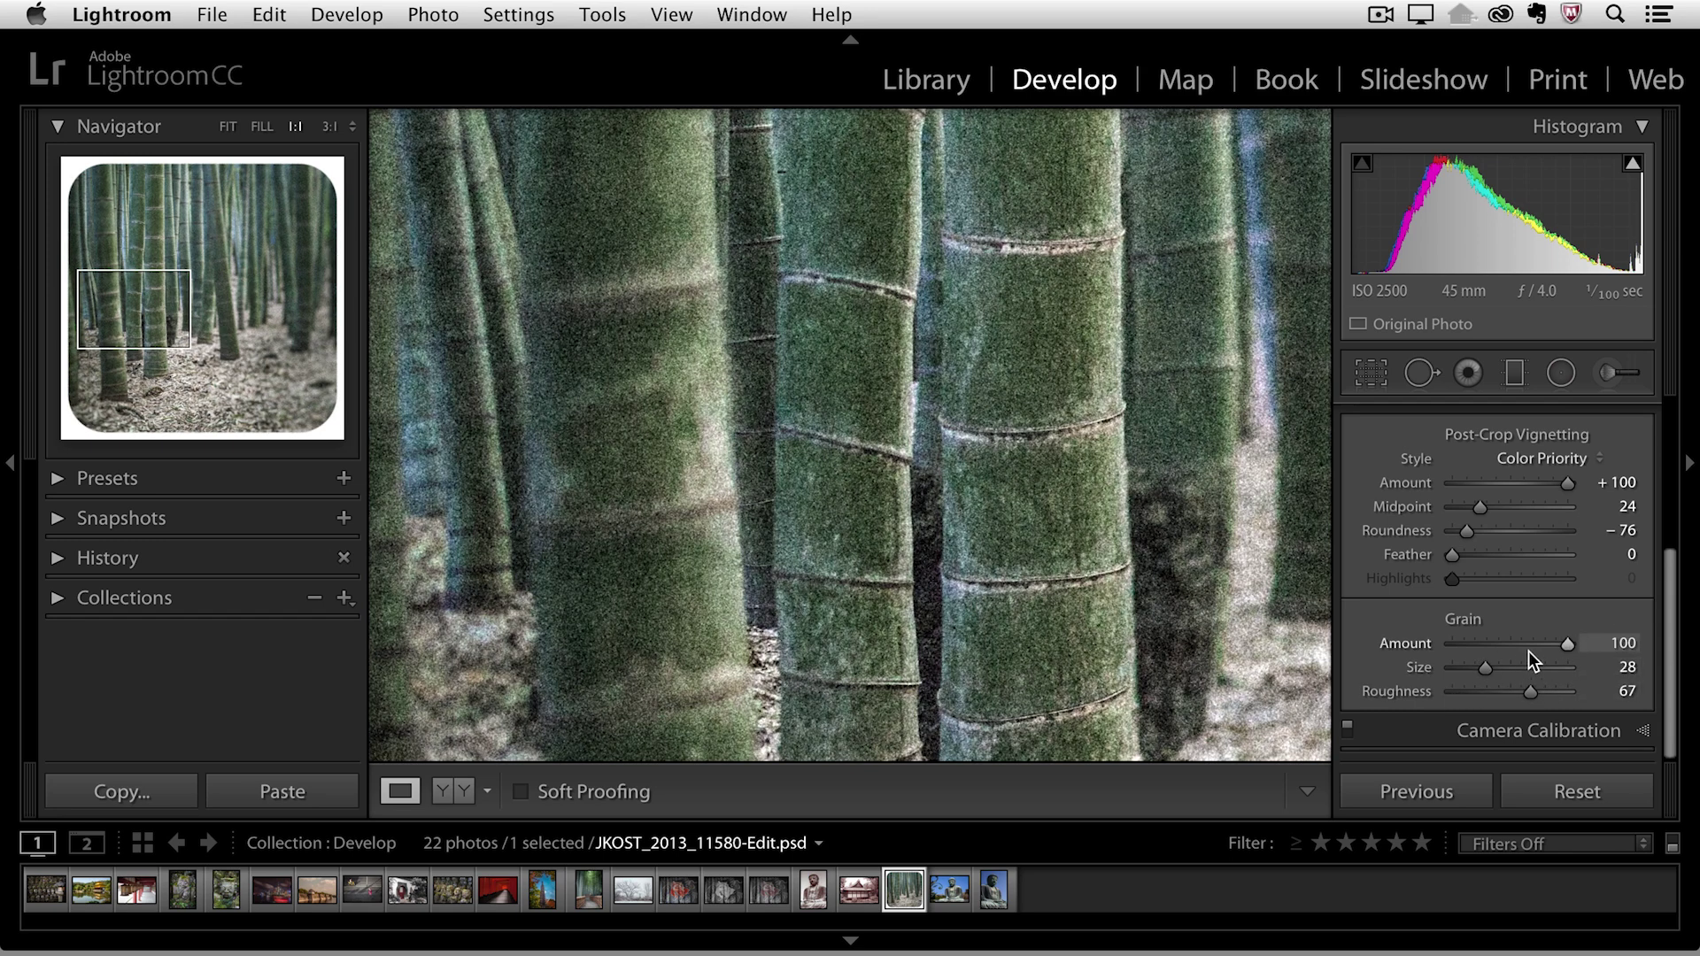
left_click_drag(1565, 646, 1517, 643)
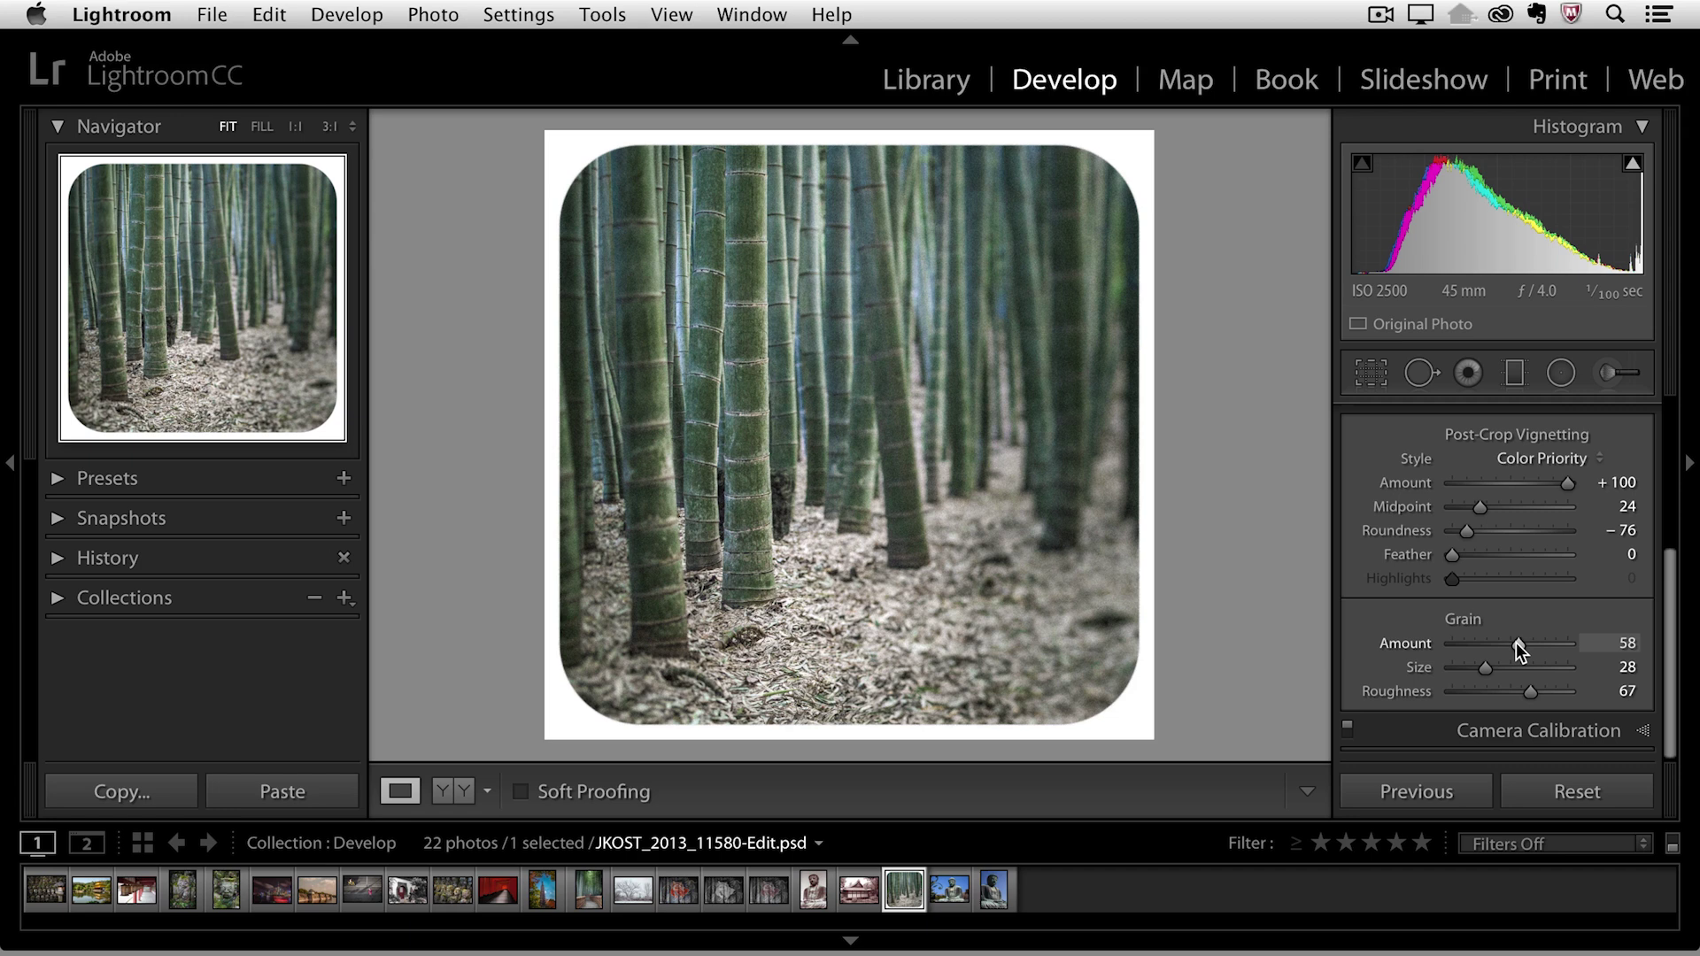
- Raise the RGB tone curve's black point to 0 / 12.9% for faded, matte shadows
scroll(1517, 503, "up", 3)
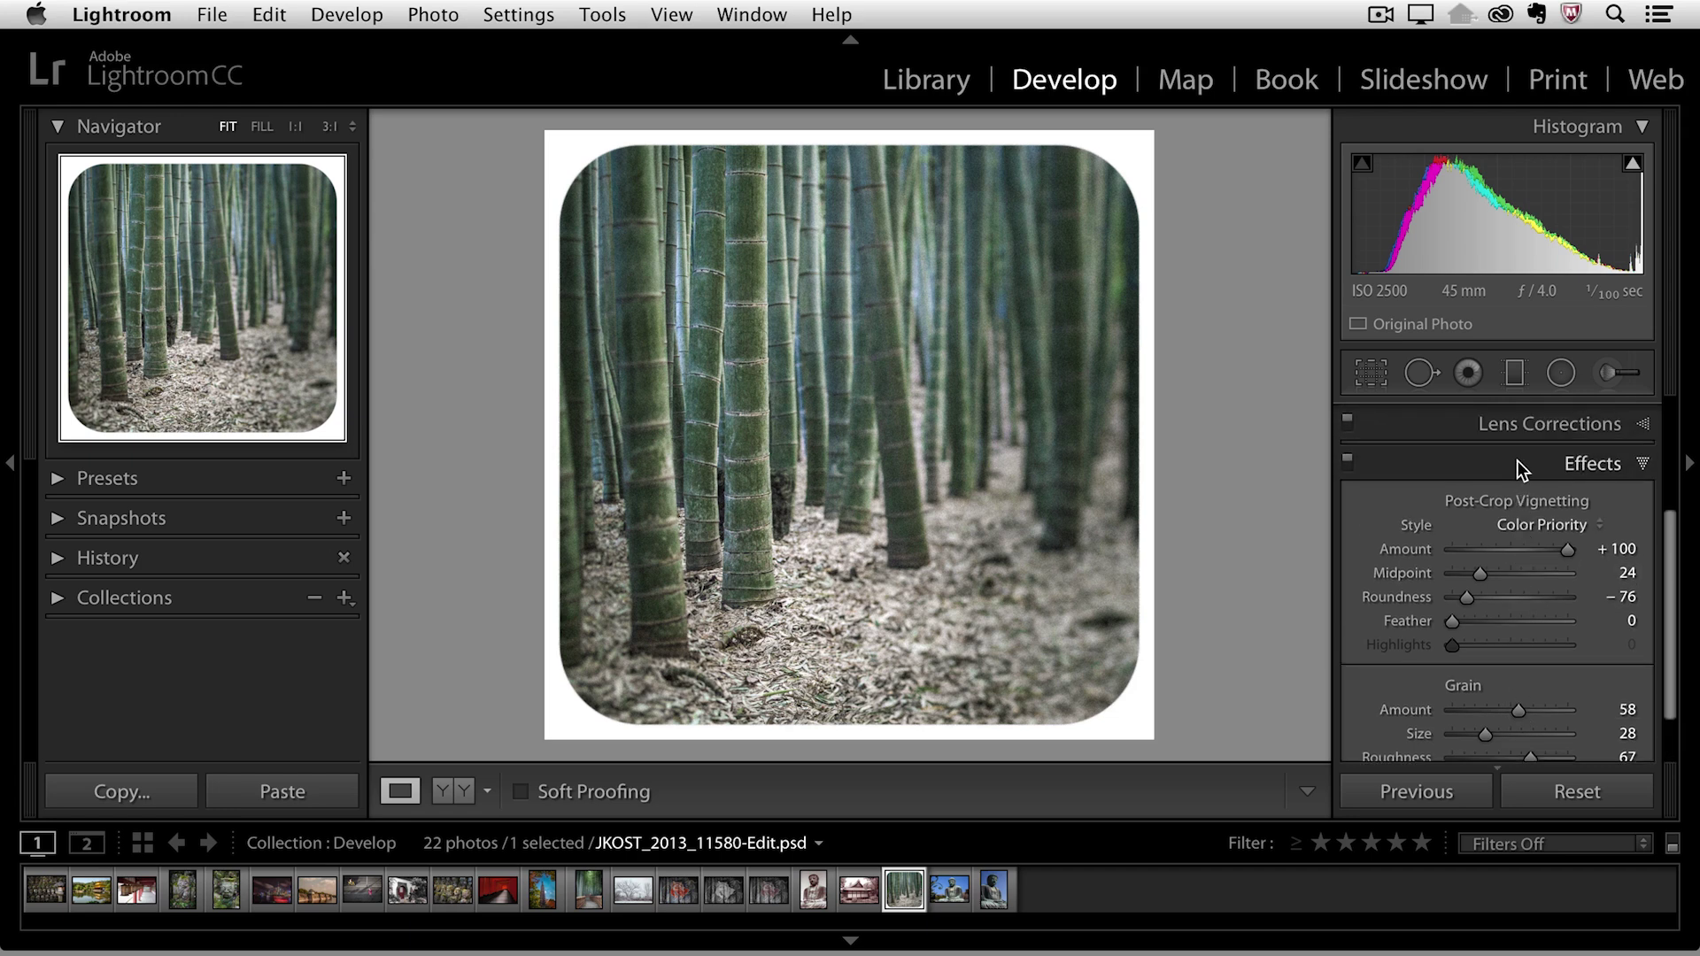
scroll(1517, 462, "up", 5)
left_click(1511, 460)
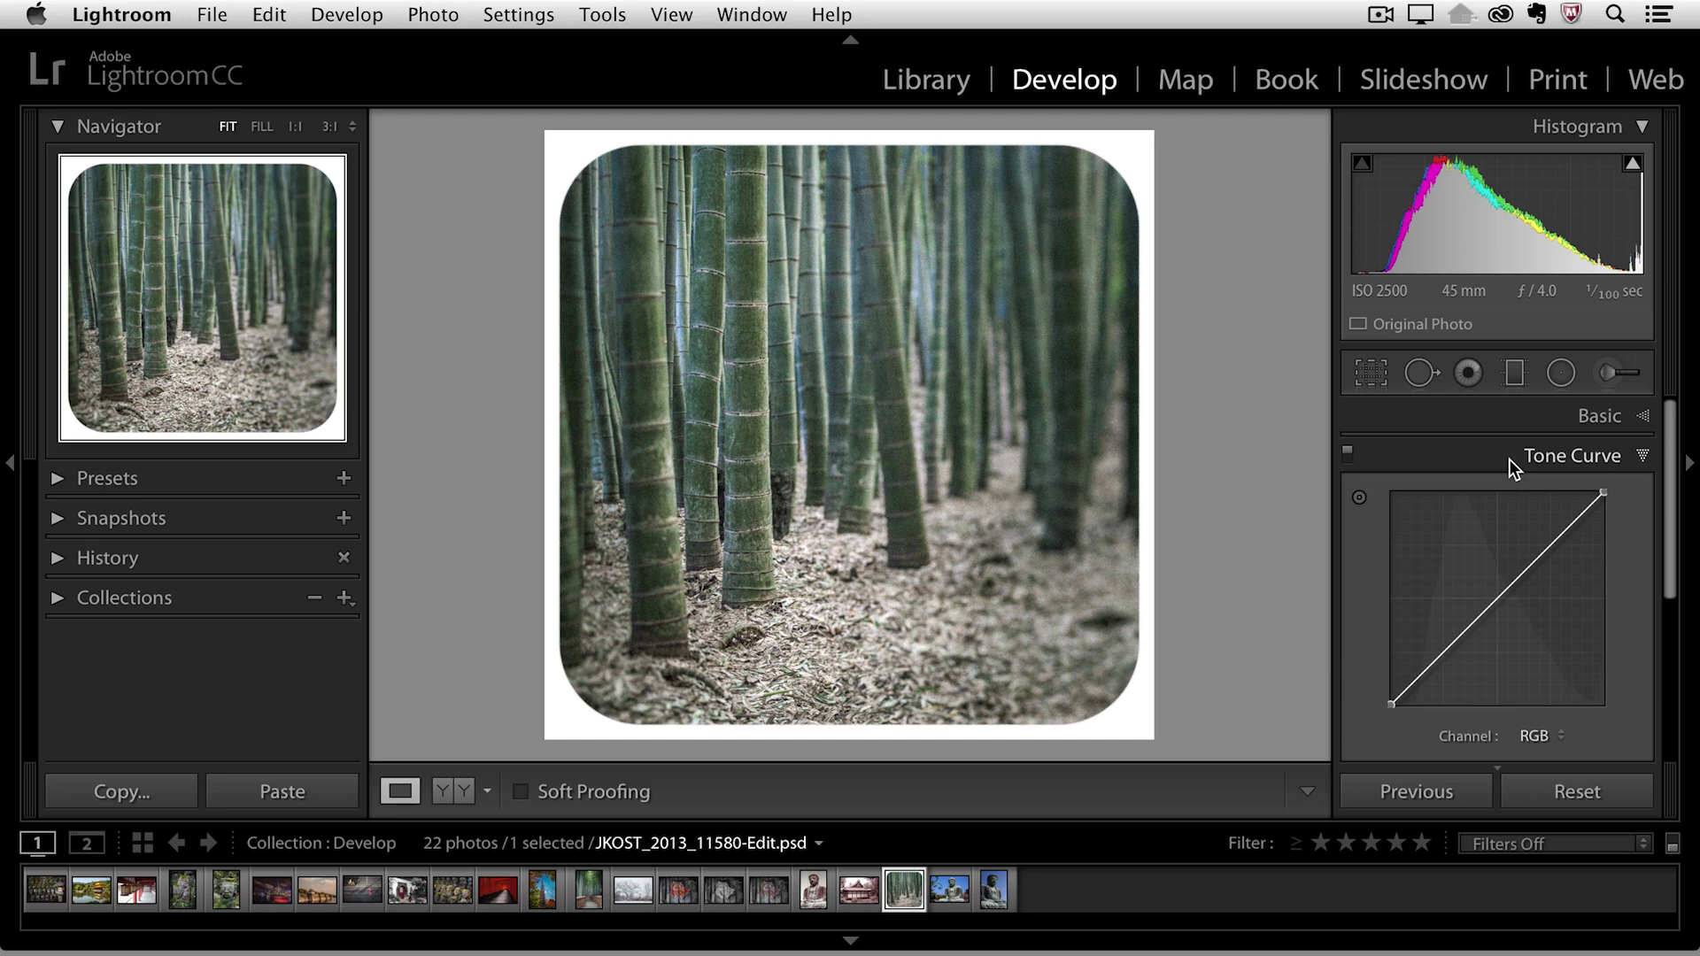
scroll(1557, 593, "down", 1)
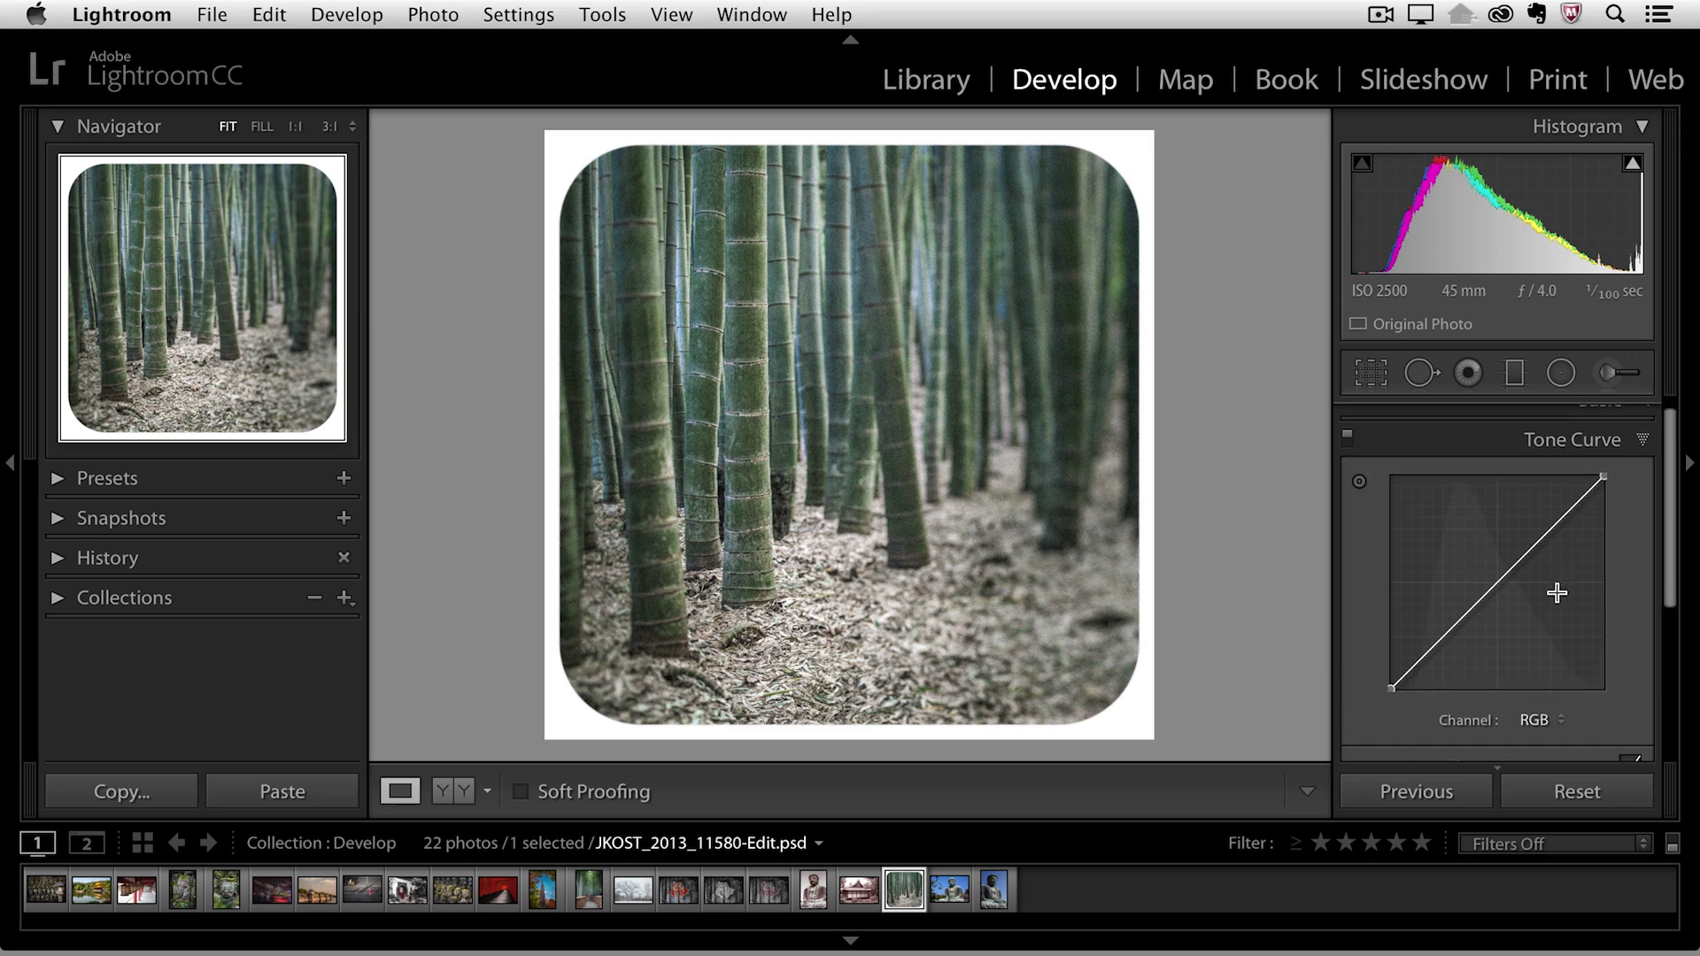
scroll(1557, 593, "down", 1)
scroll(1557, 592, "down", 2)
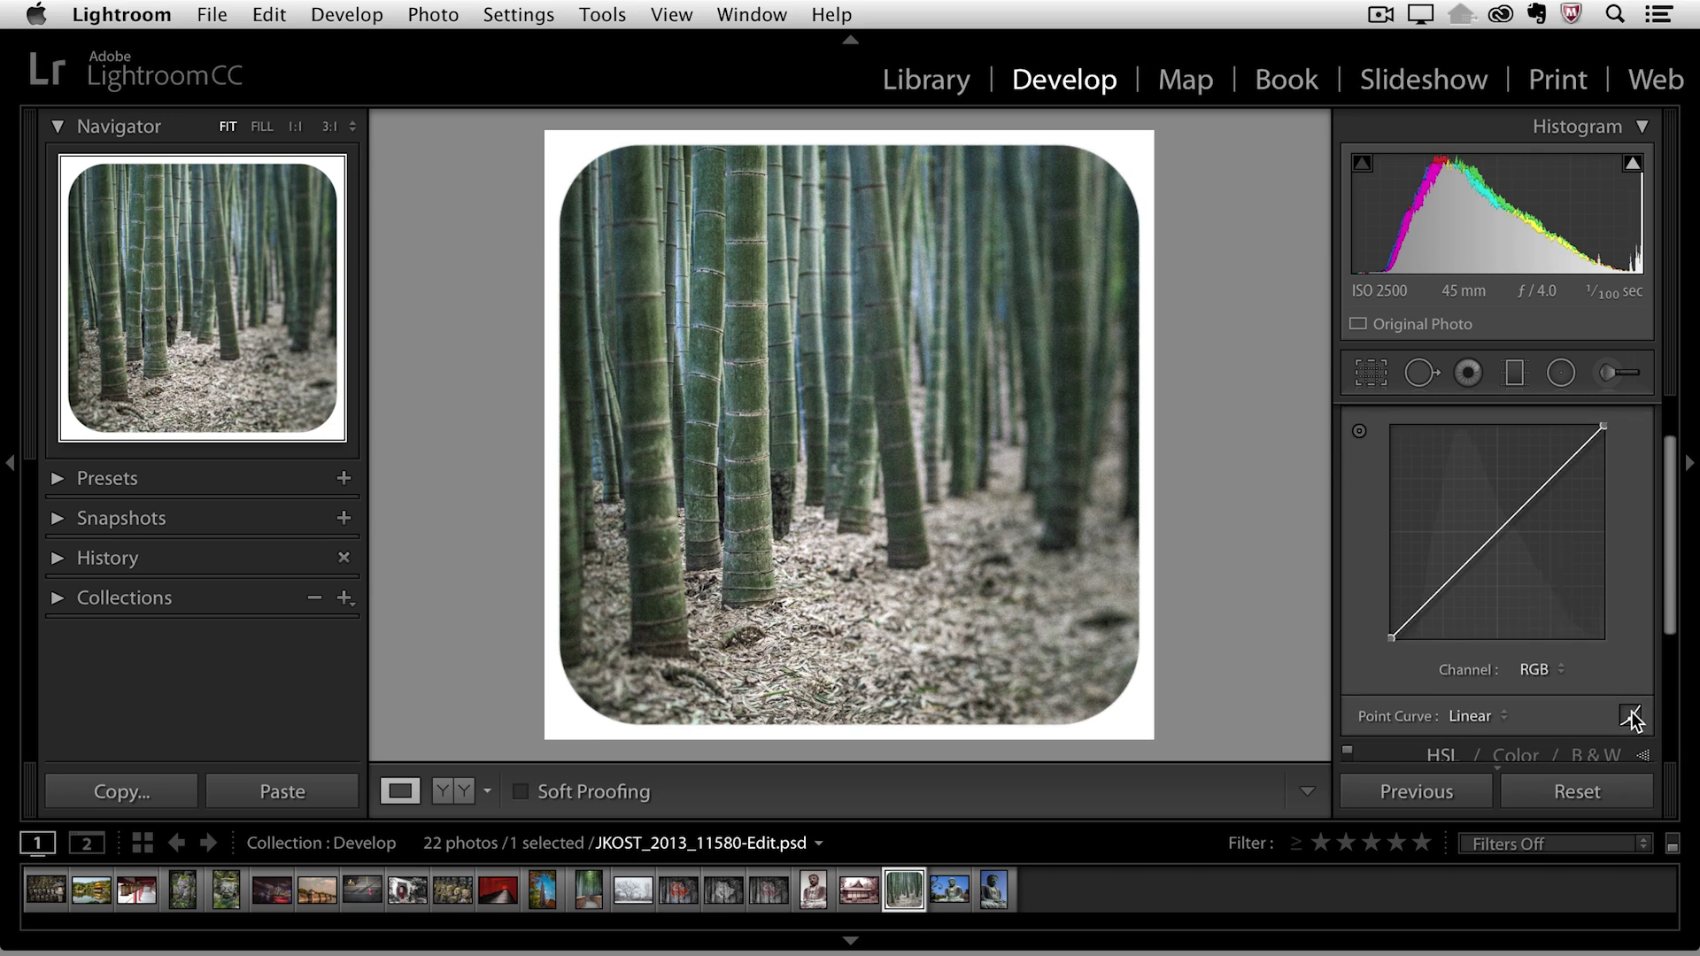
left_click(1629, 715)
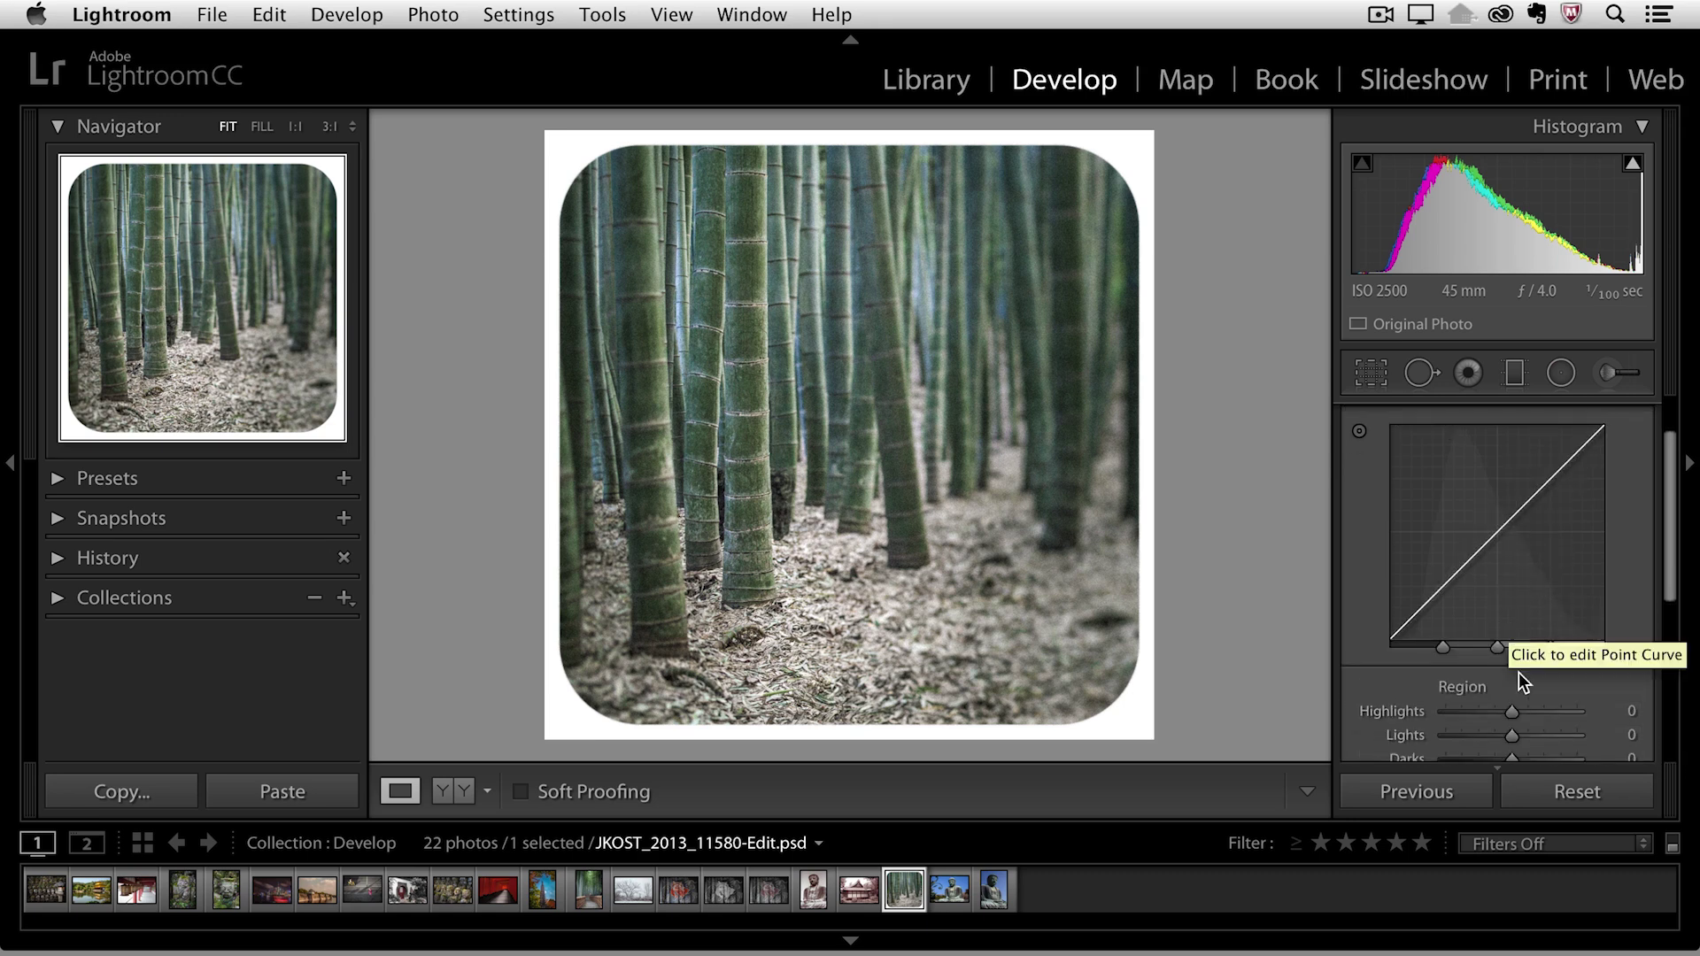
scroll(1517, 687, "down", 2)
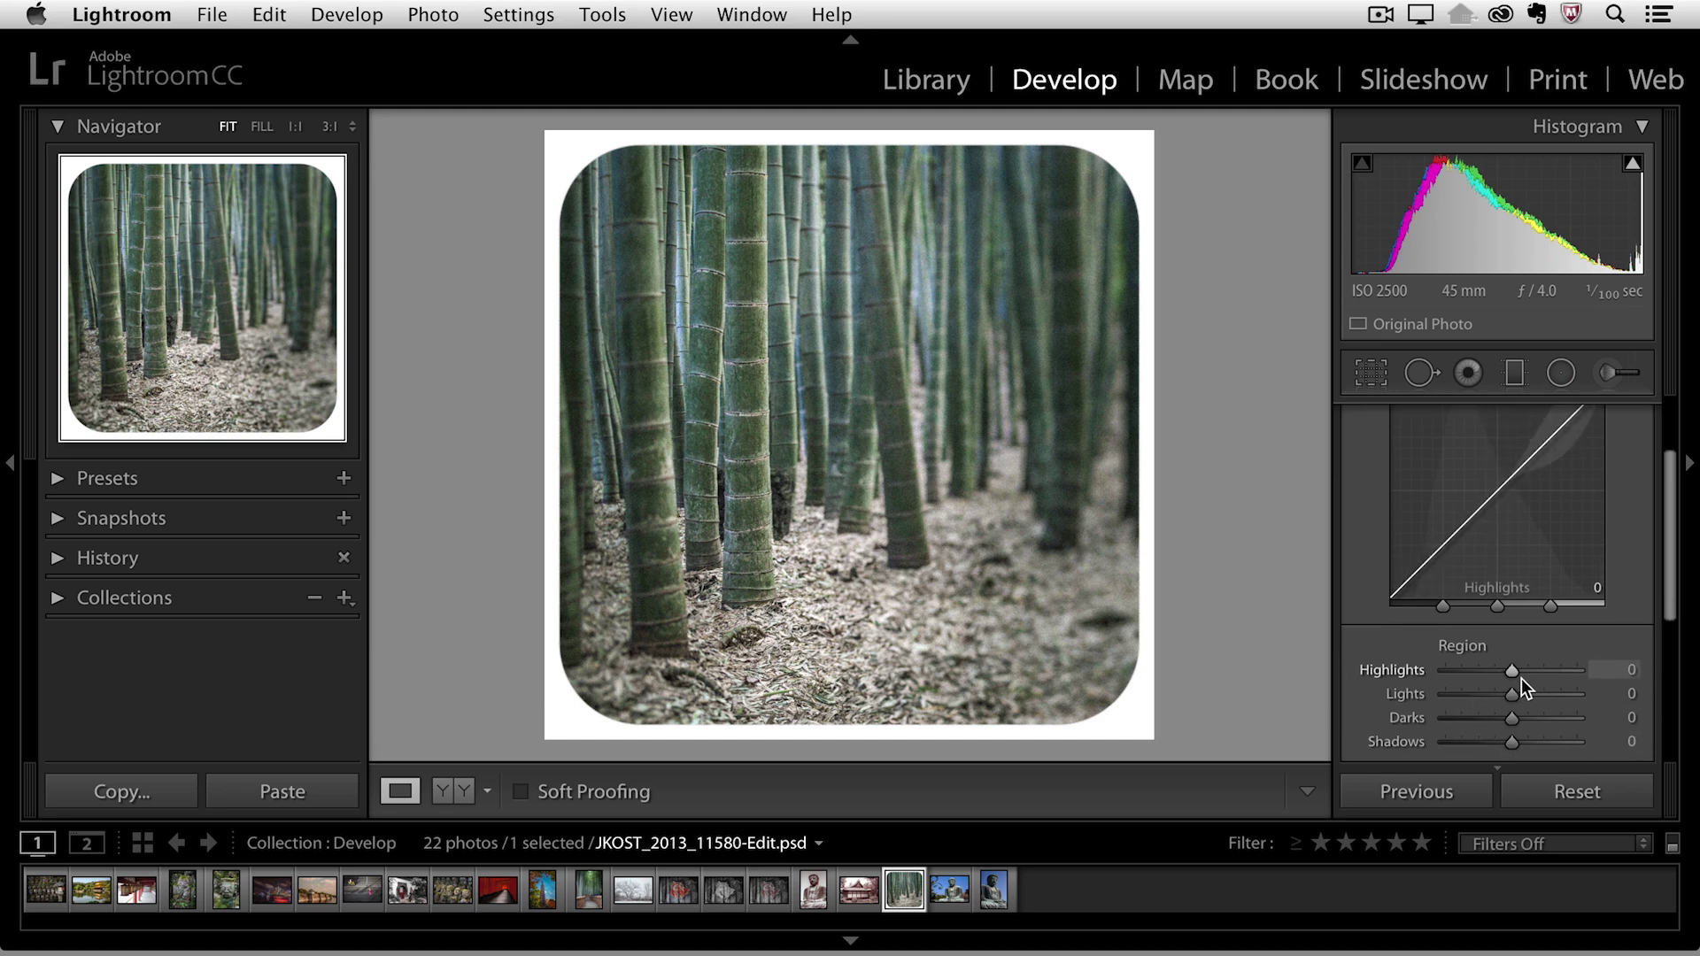
scroll(1521, 676, "down", 4)
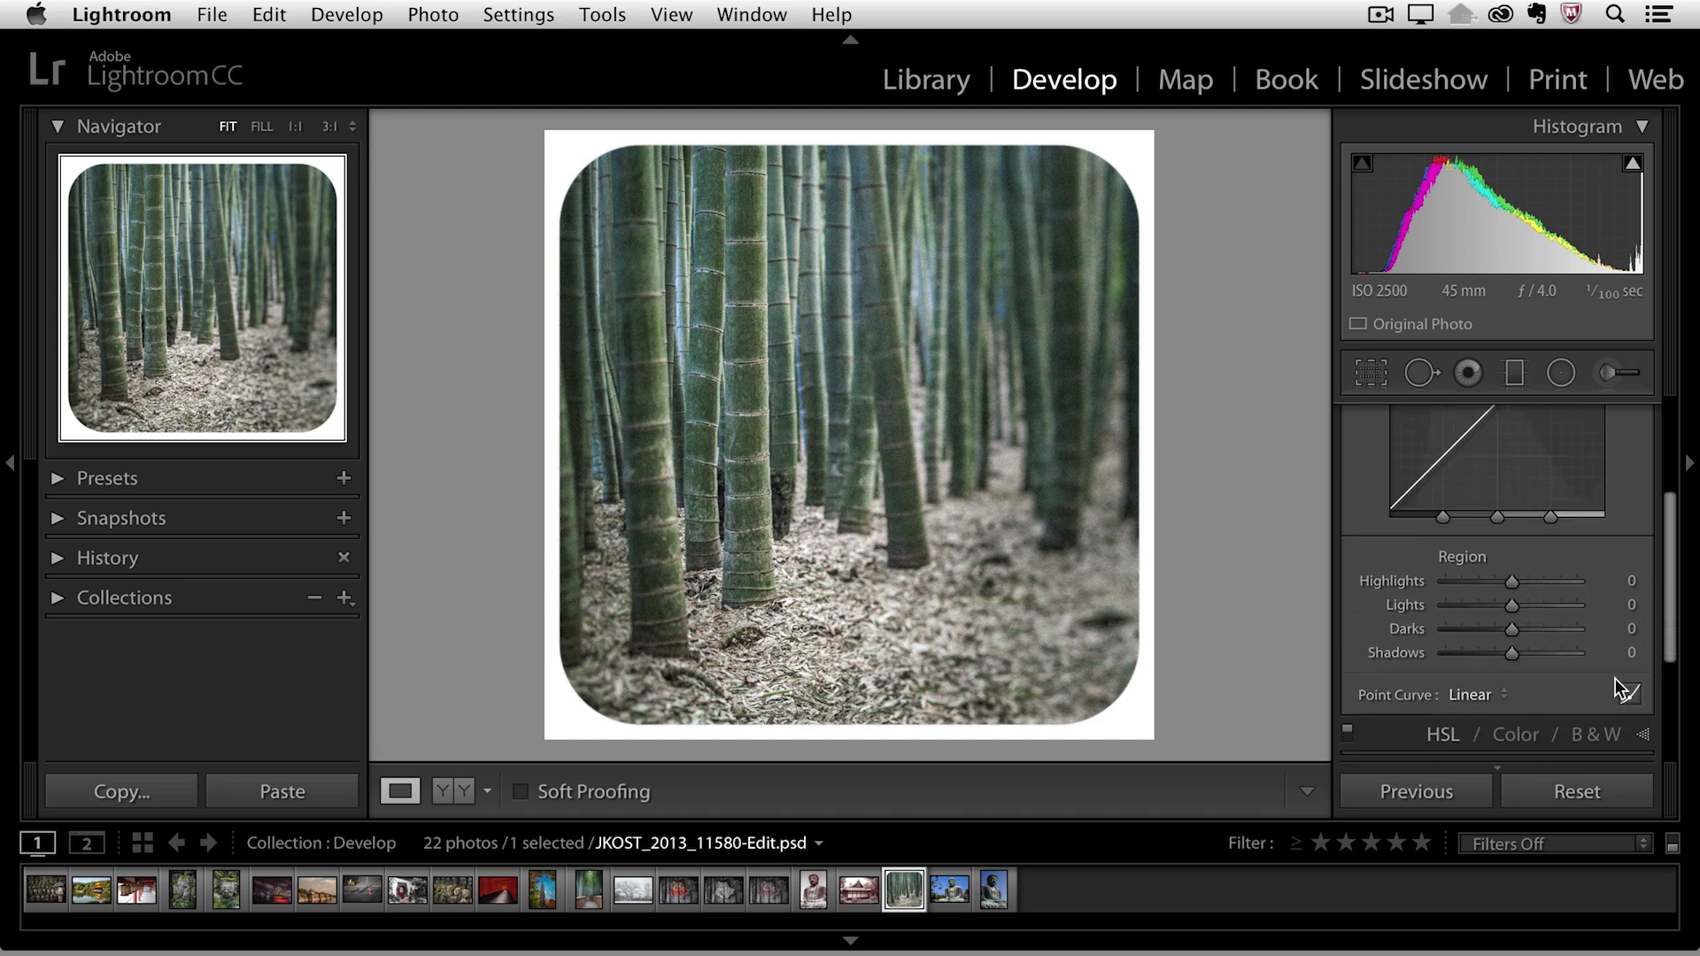
left_click(1628, 695)
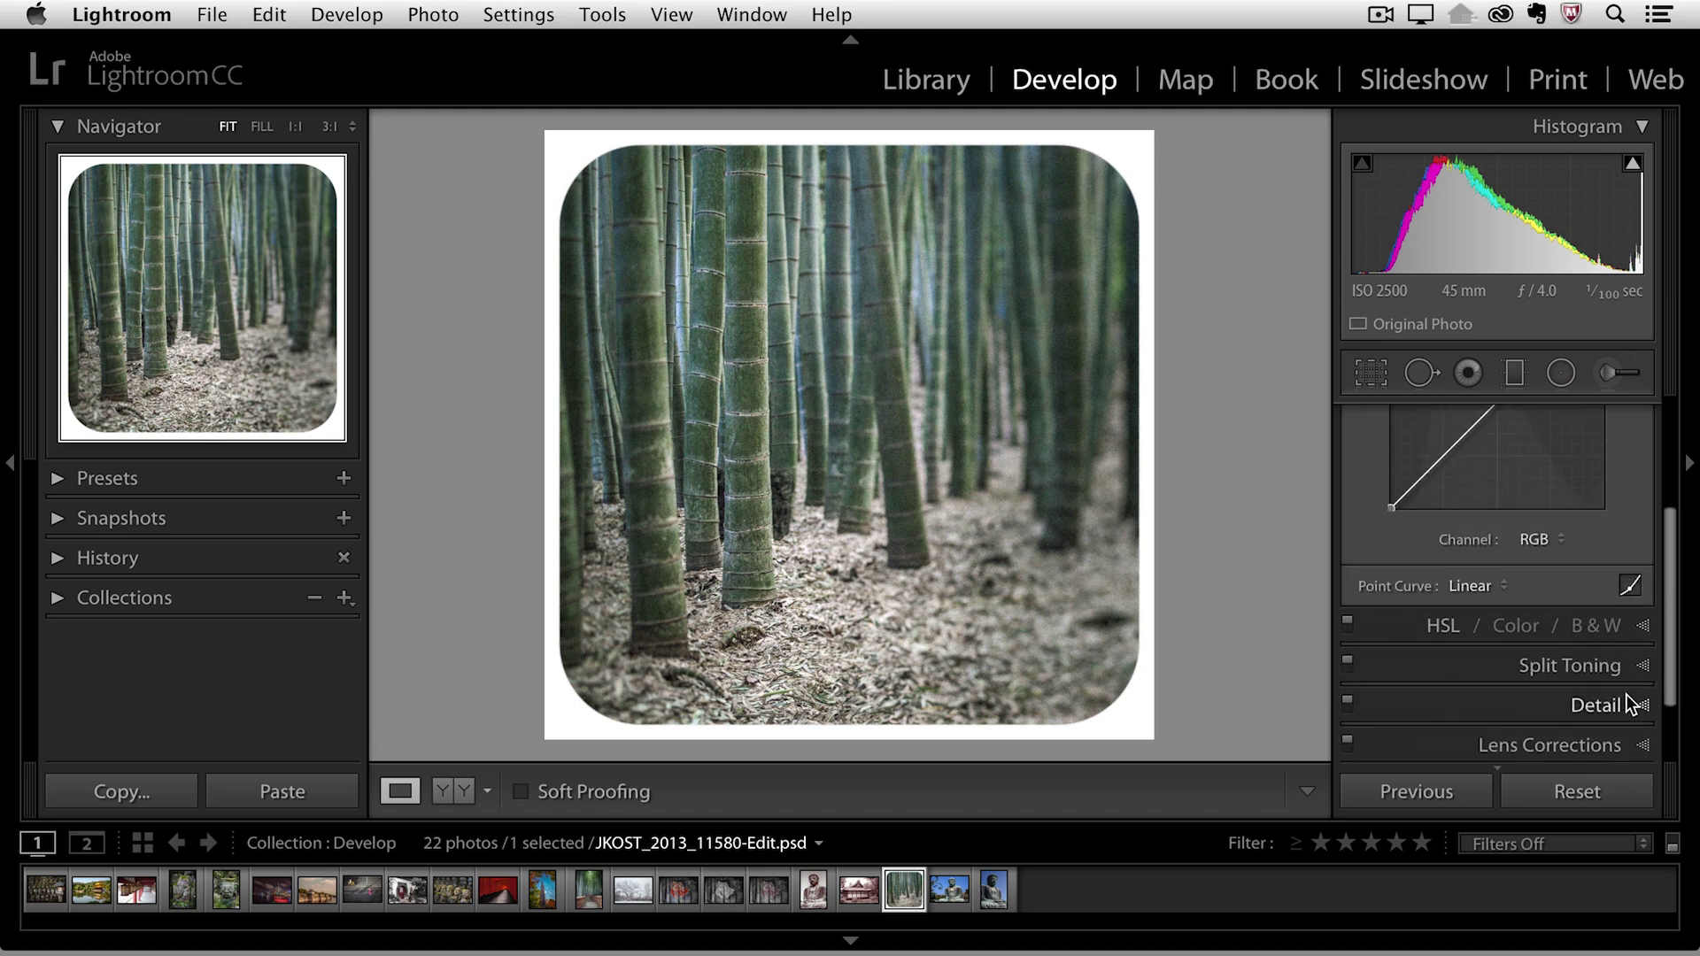
scroll(1469, 580, "up", 7)
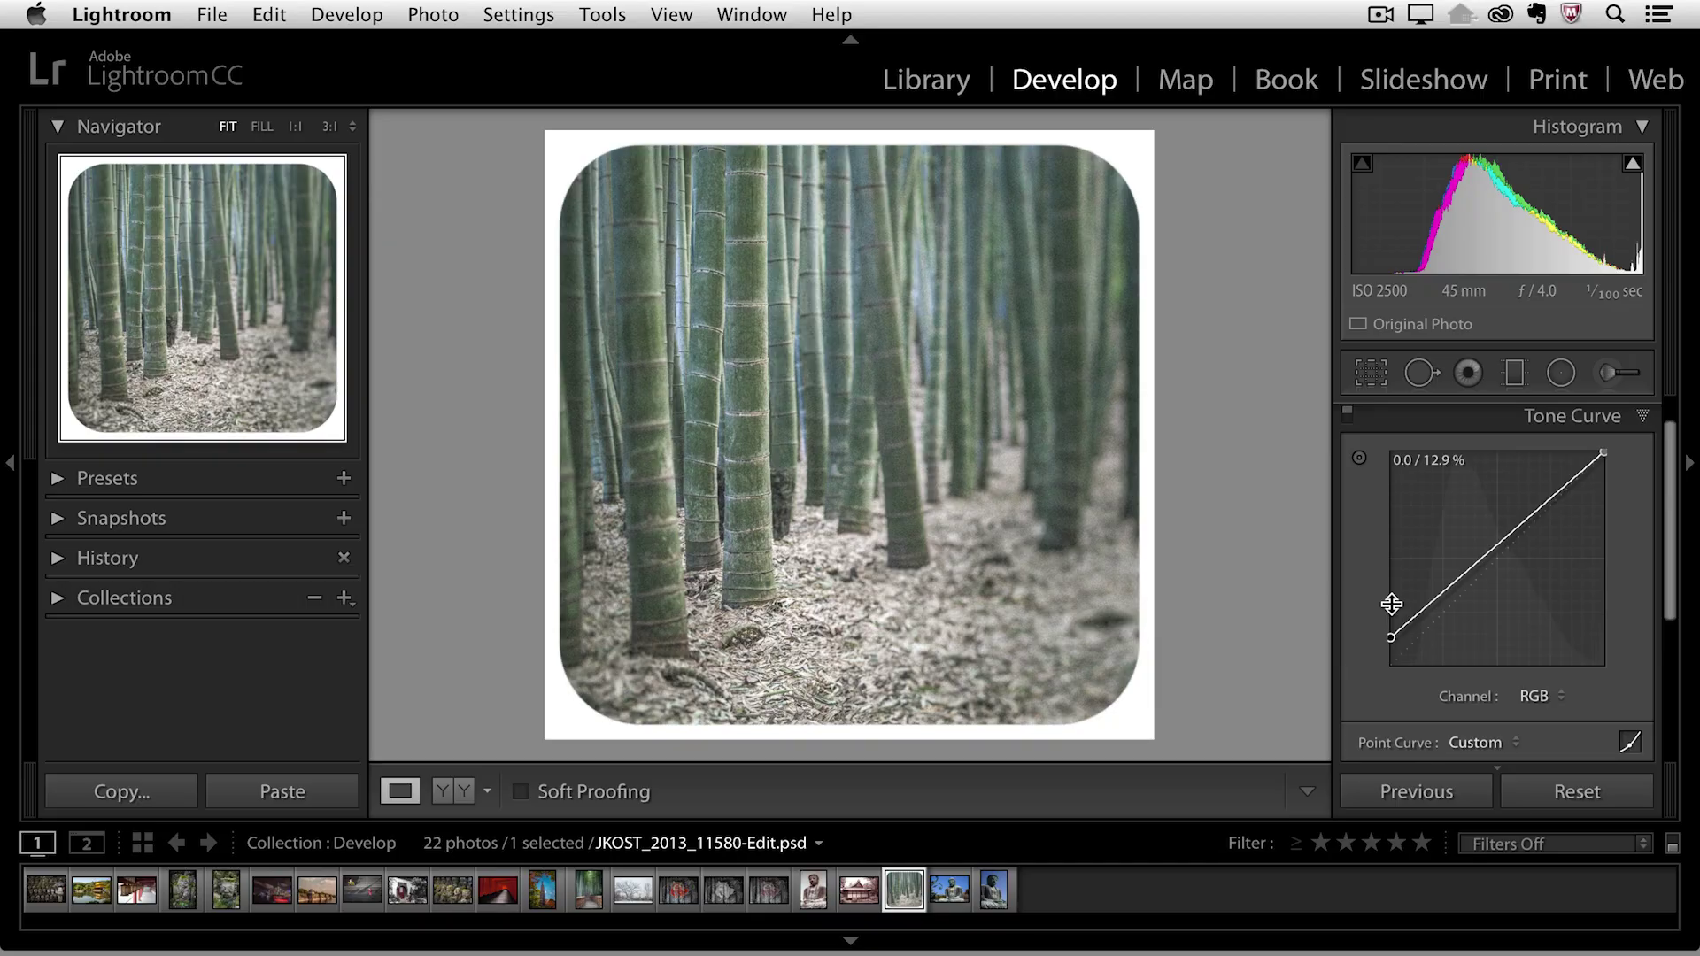
left_click(1497, 422)
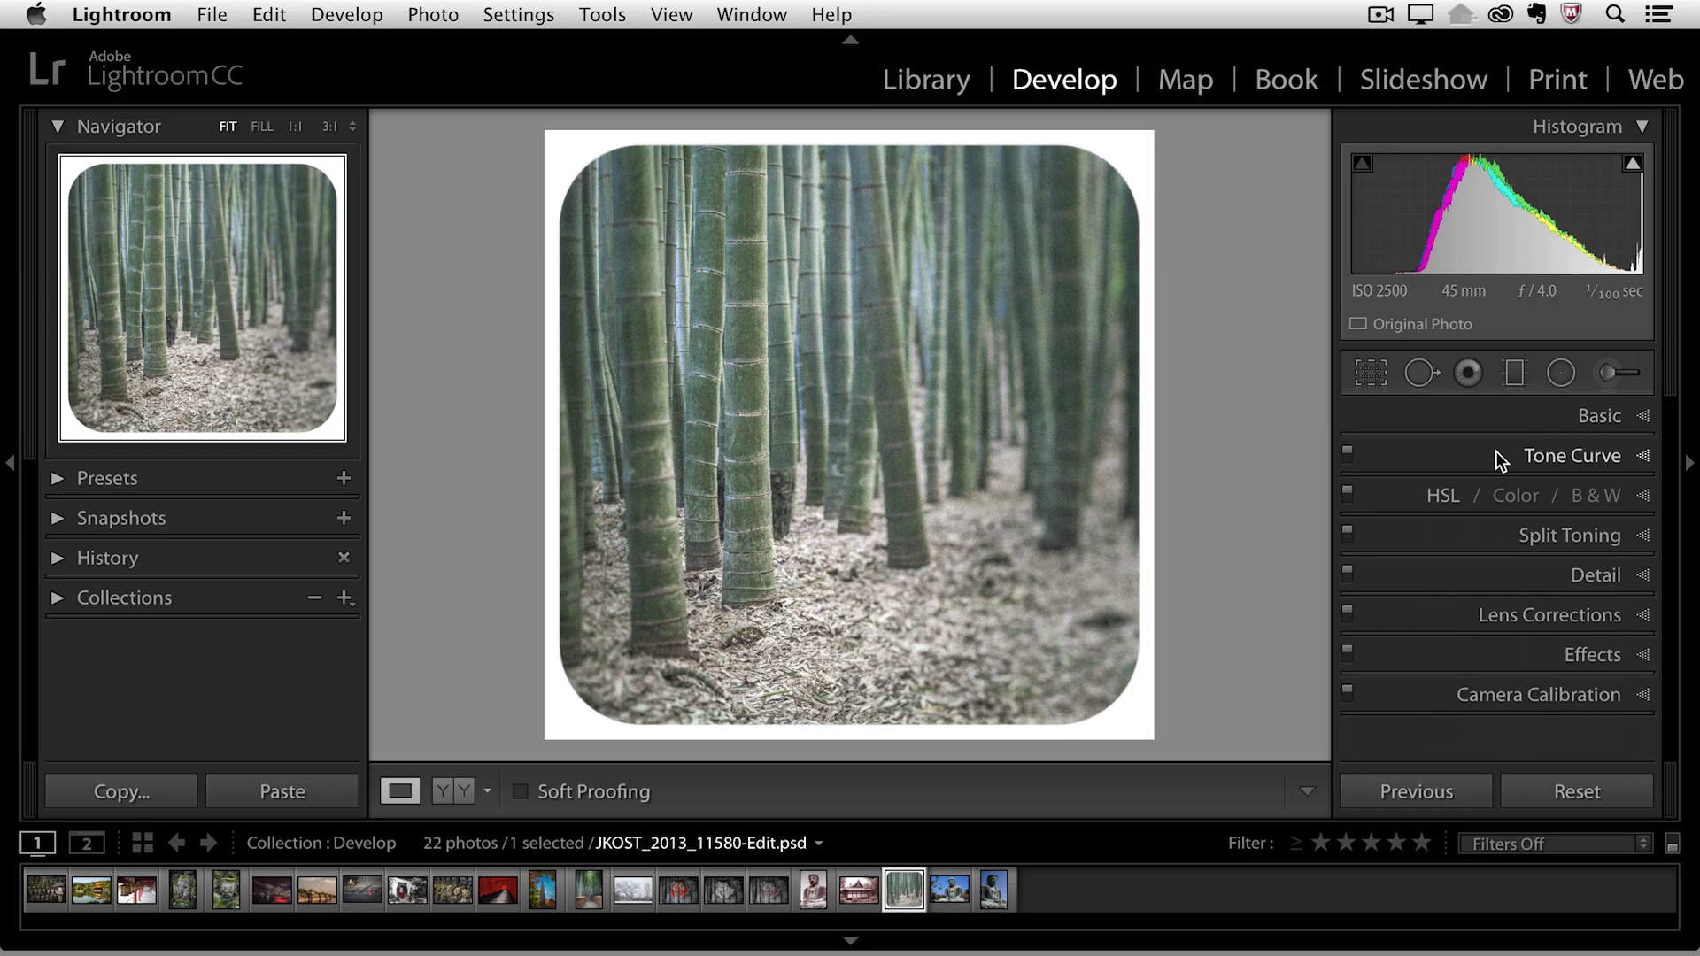